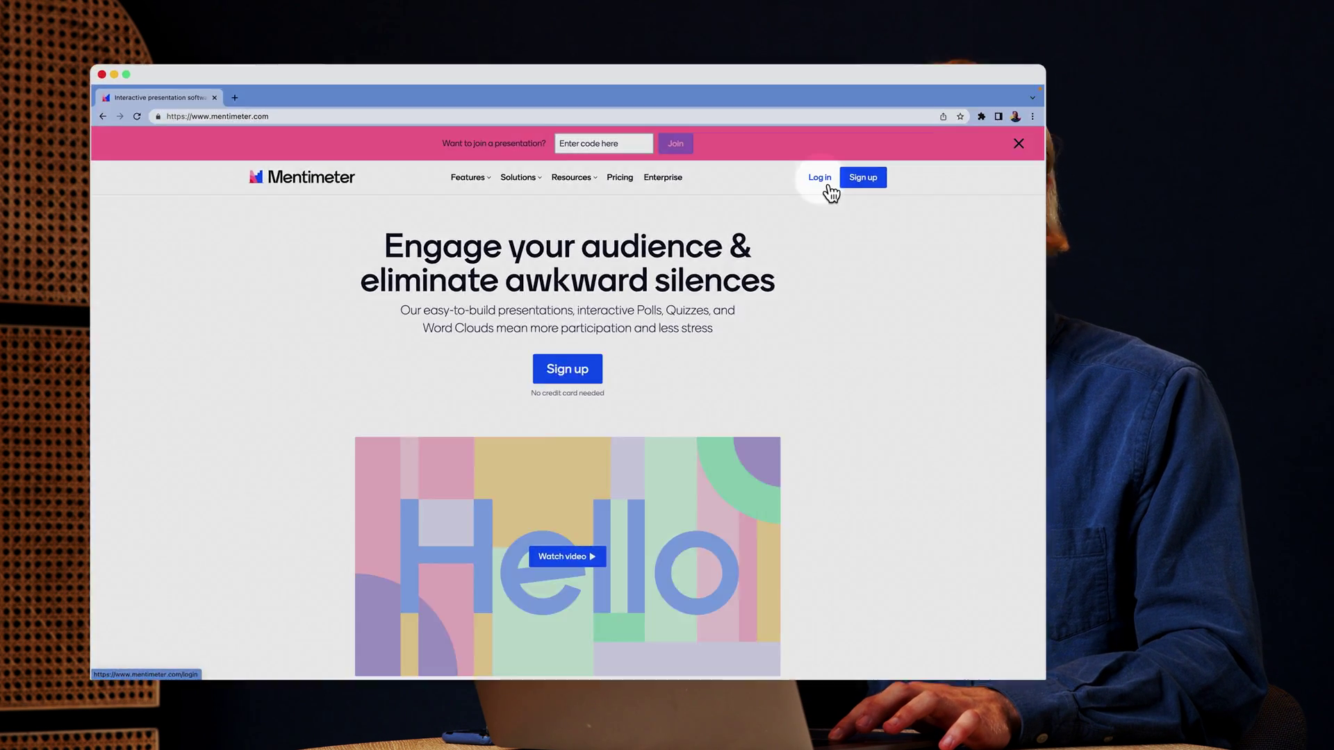
Sign up for a free Mentimeter account with the user's full name, e-mail address and a password
{"action": "left_click", "coordinate": [566, 236]}
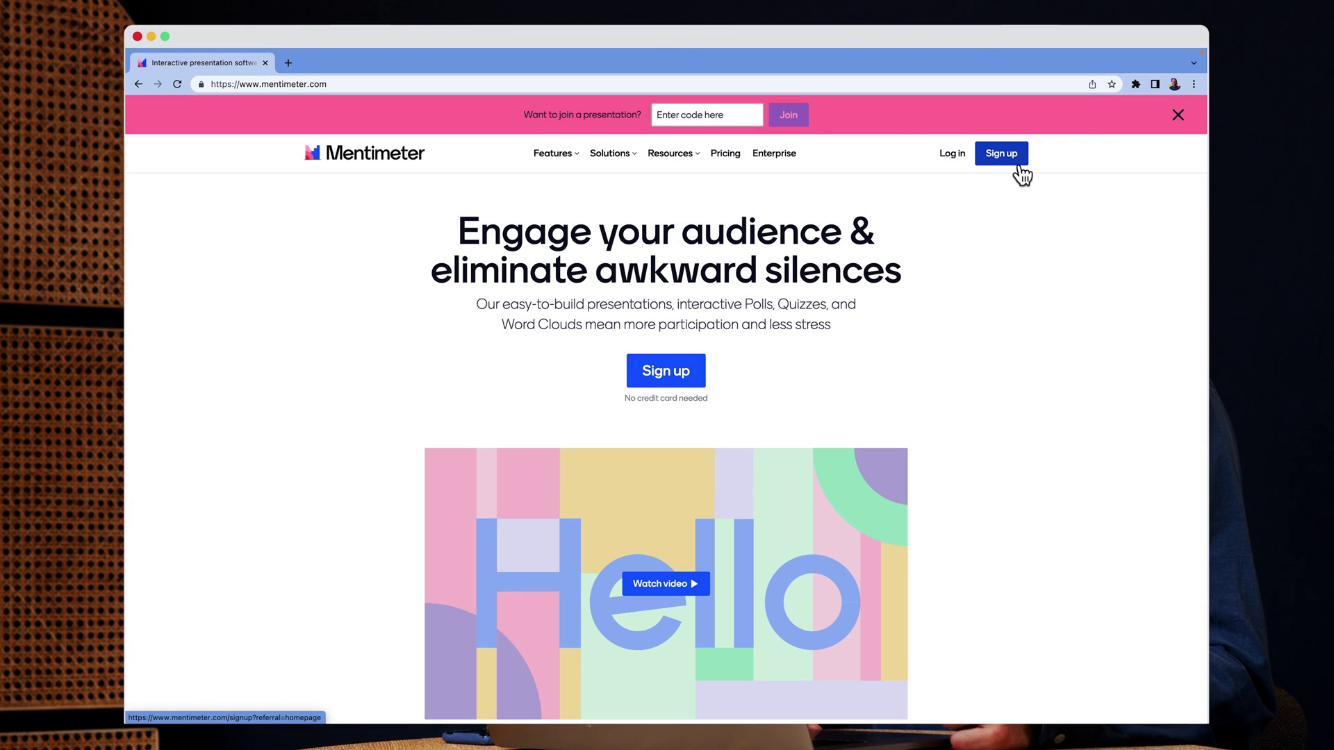
{"action": "left_click", "coordinate": [1018, 167]}
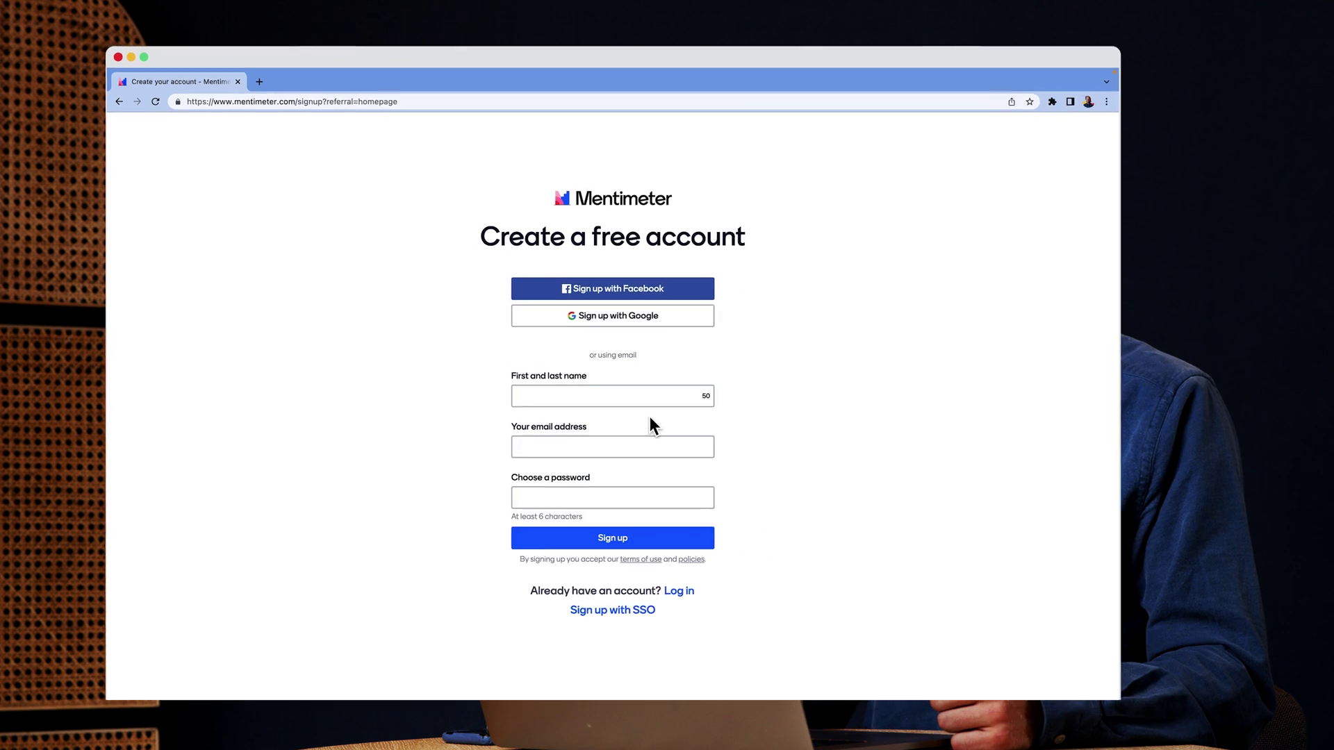
{"action": "type", "text": "Osc"}
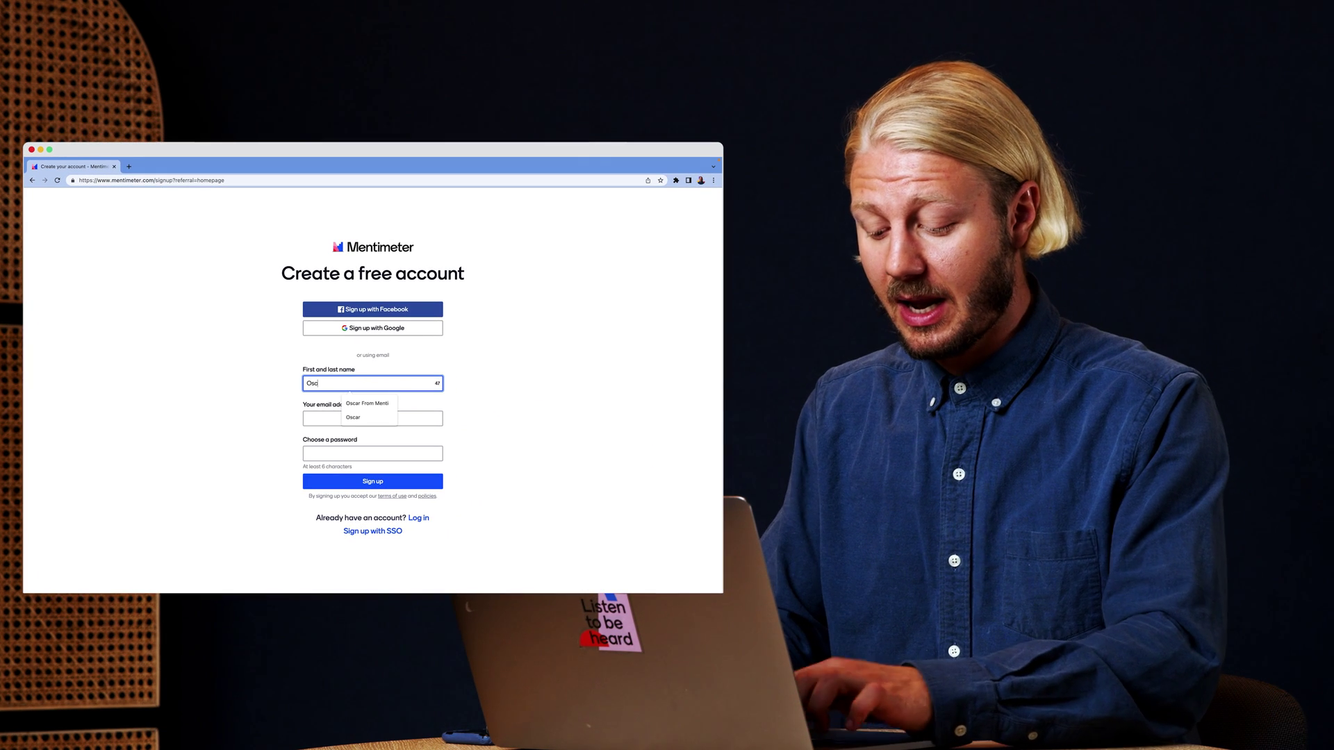
{"action": "type", "text": "ar From Mentimeter"}
{"action": "key", "text": "Tab"}
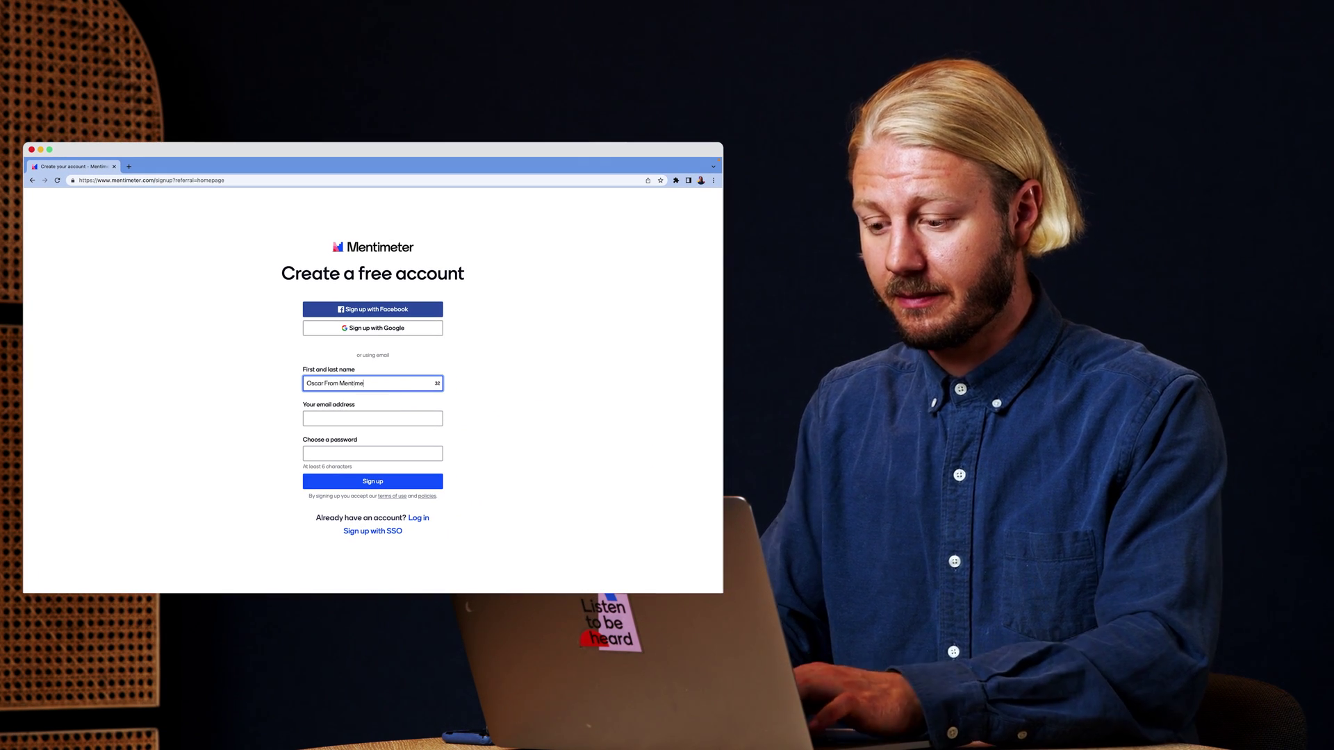
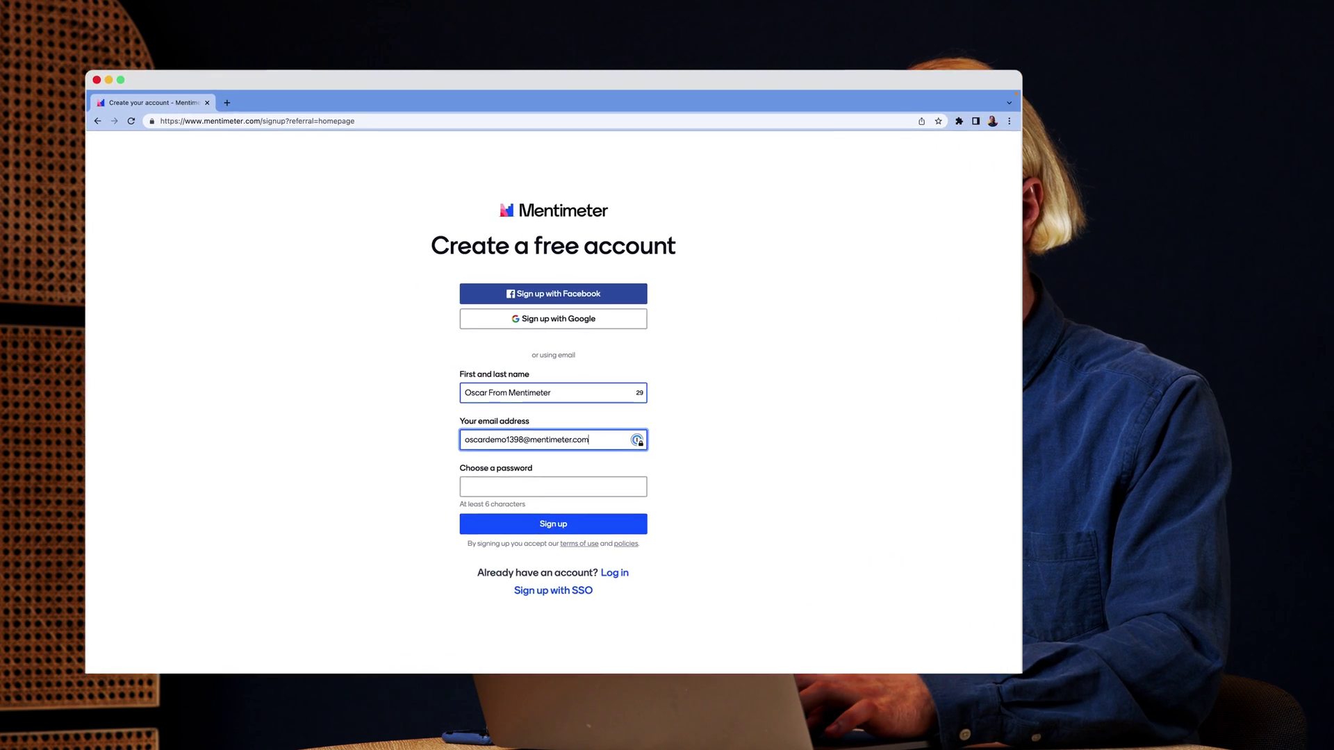
{"action": "key", "text": "Tab"}
{"action": "type", "text": "••••••"}
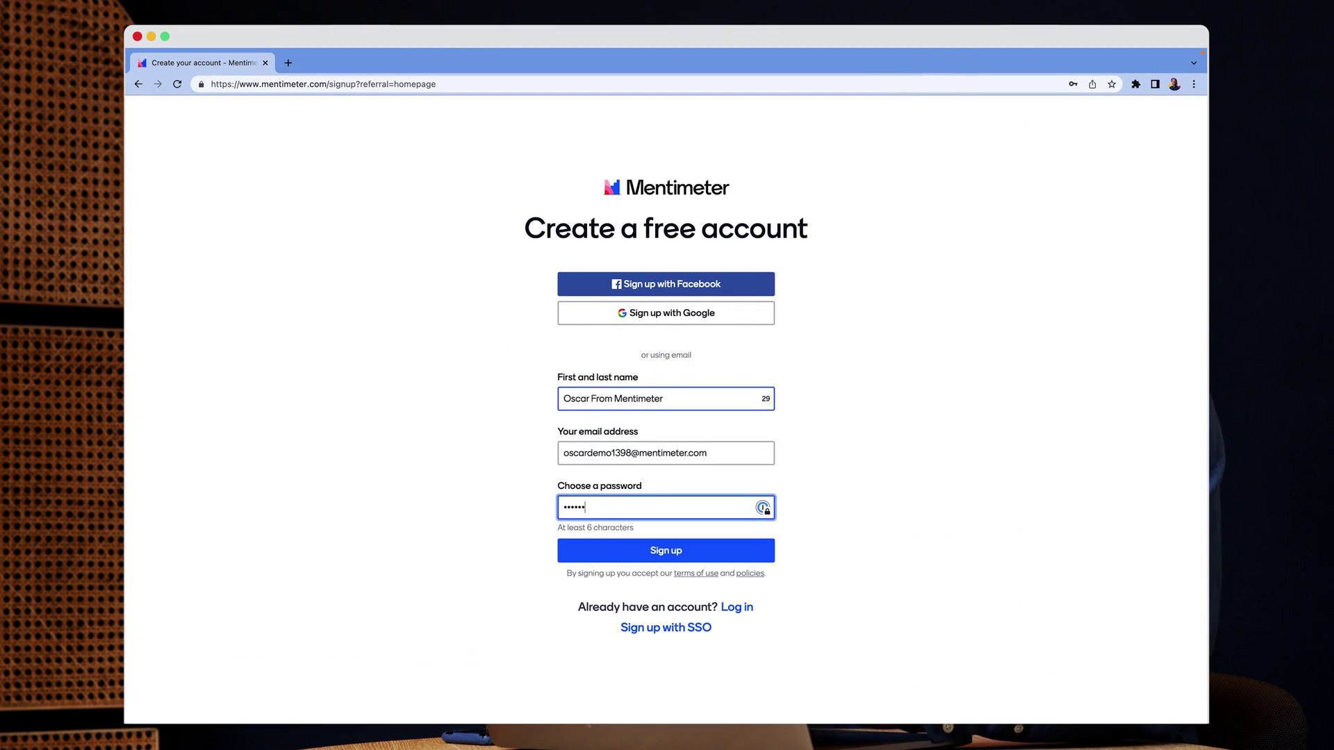
{"action": "left_click", "coordinate": [646, 549]}
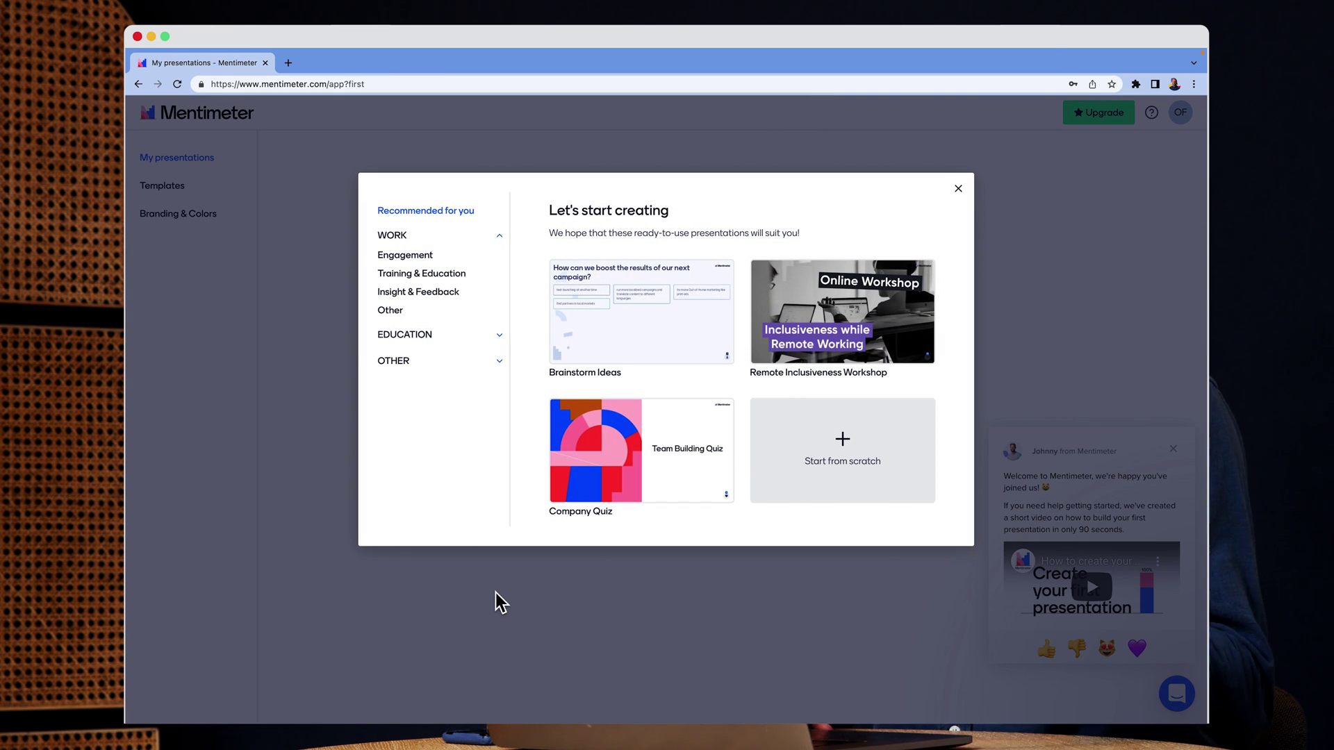
Browse the Engagement, Training & Education and Insight & Feedback templates, then dismiss the template picker
{"action": "mouse_move", "coordinate": [874, 358]}
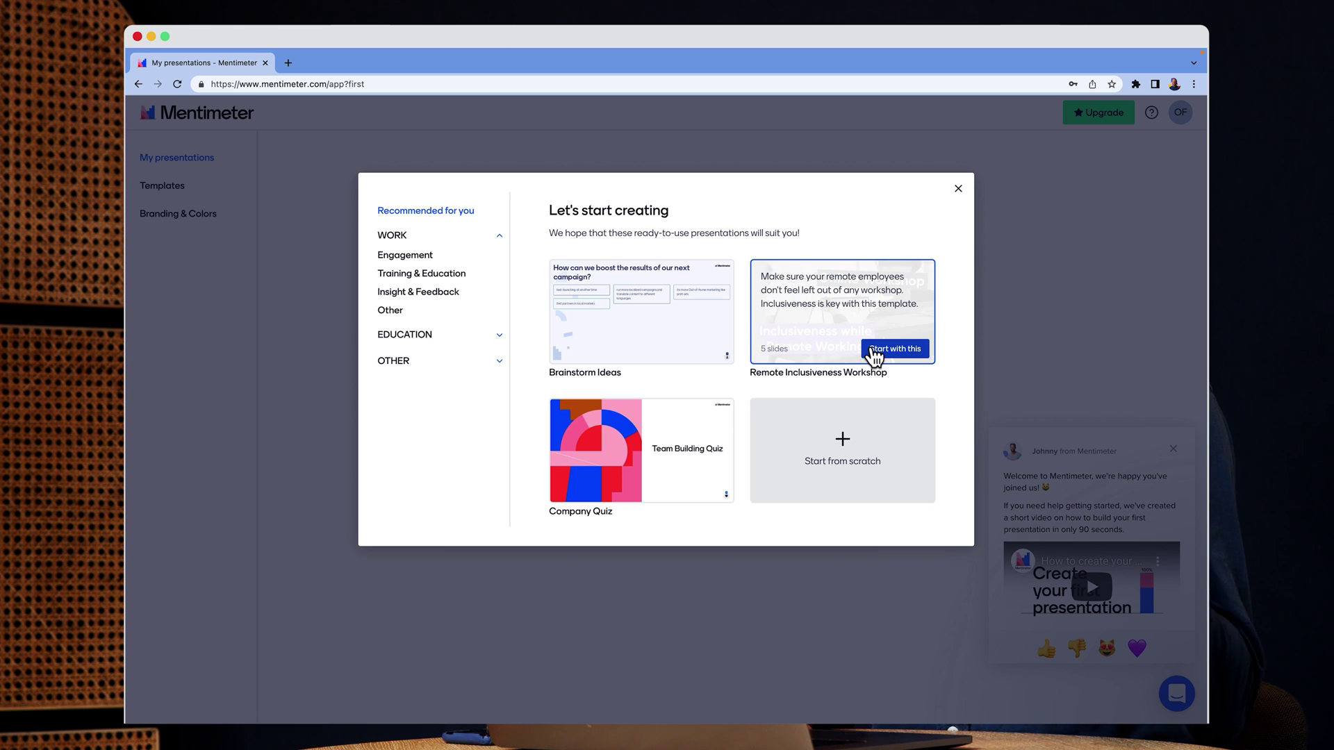
{"action": "left_click", "coordinate": [417, 256]}
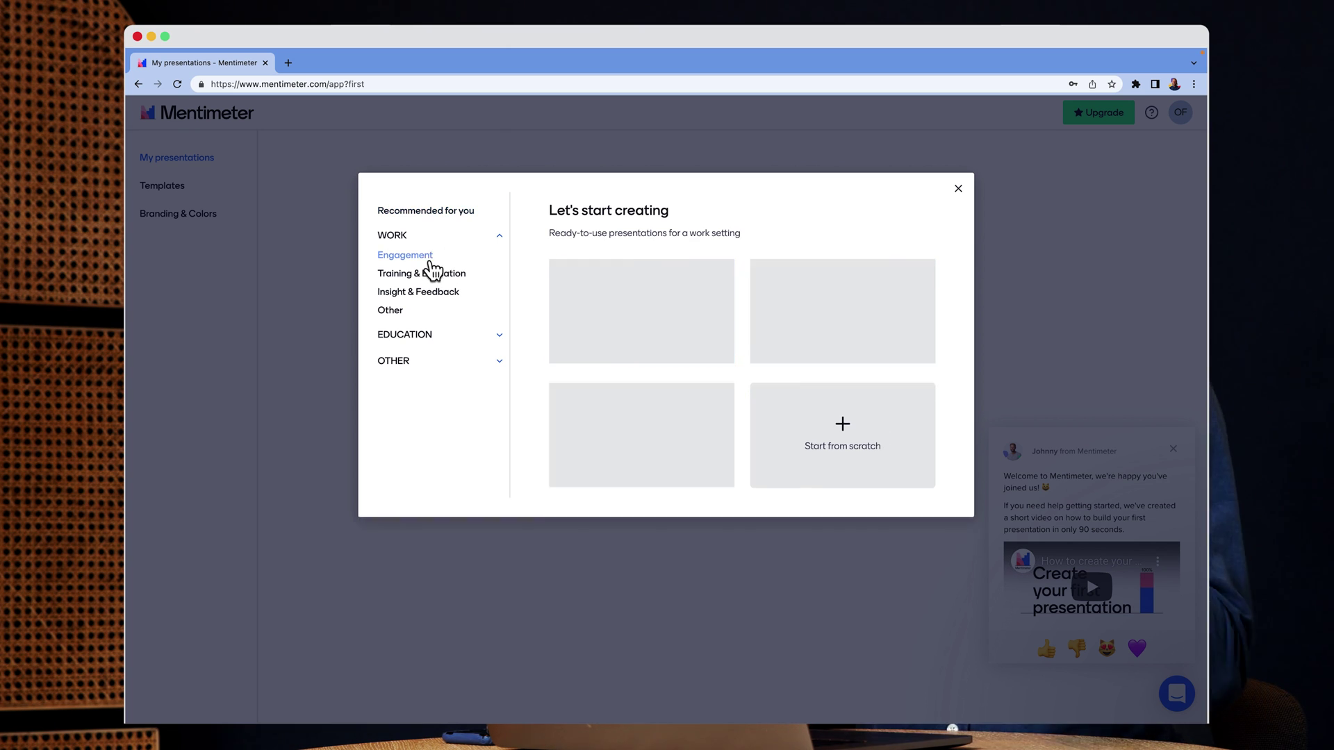
{"action": "left_click", "coordinate": [429, 275]}
{"action": "left_click", "coordinate": [432, 295]}
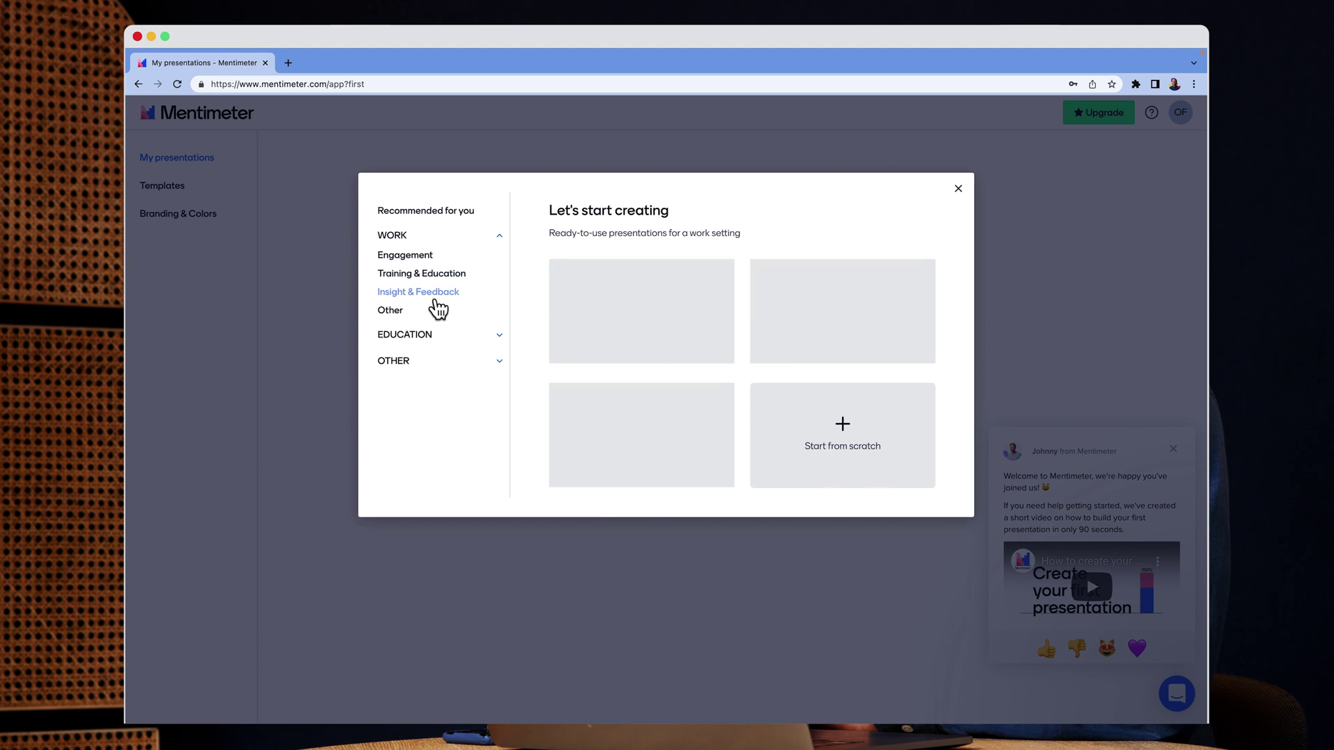
{"action": "left_click", "coordinate": [958, 189]}
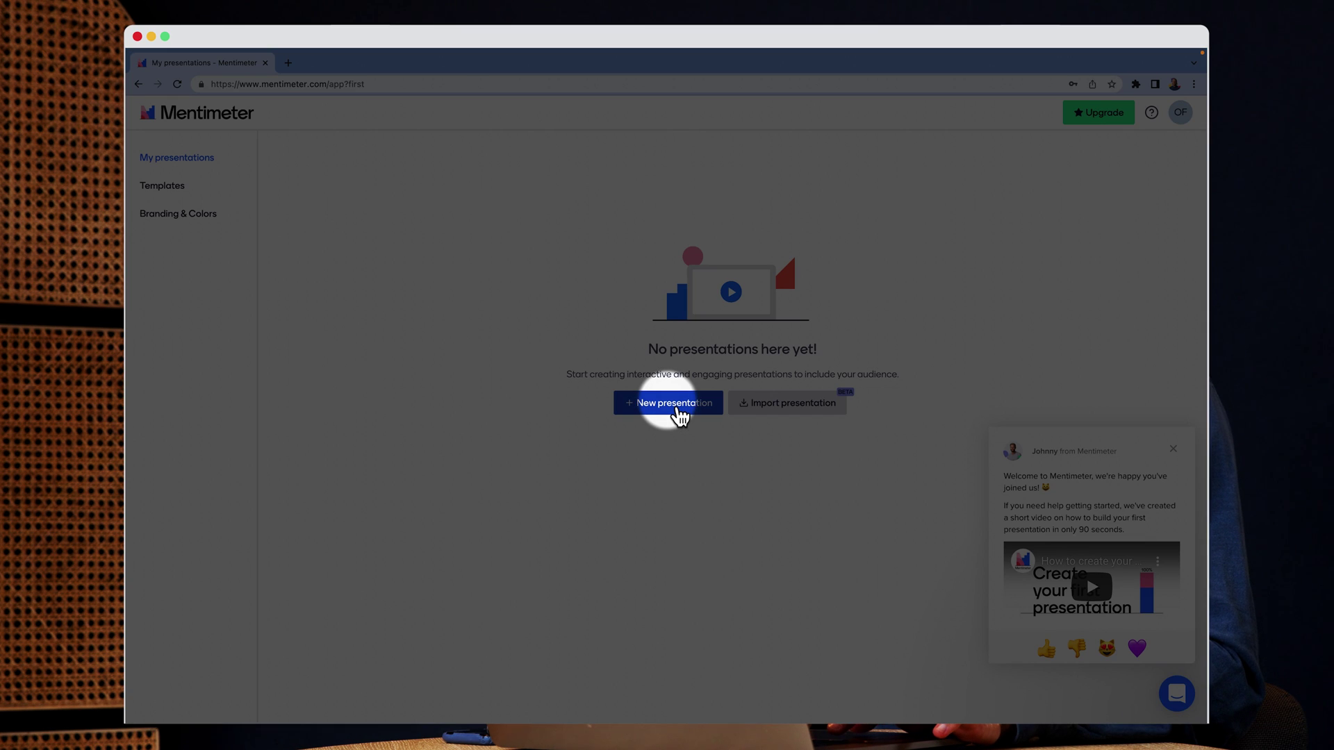
Create the blank presentation 'My First Presentation' and add a Word Cloud slide
{"action": "left_click", "coordinate": [677, 410]}
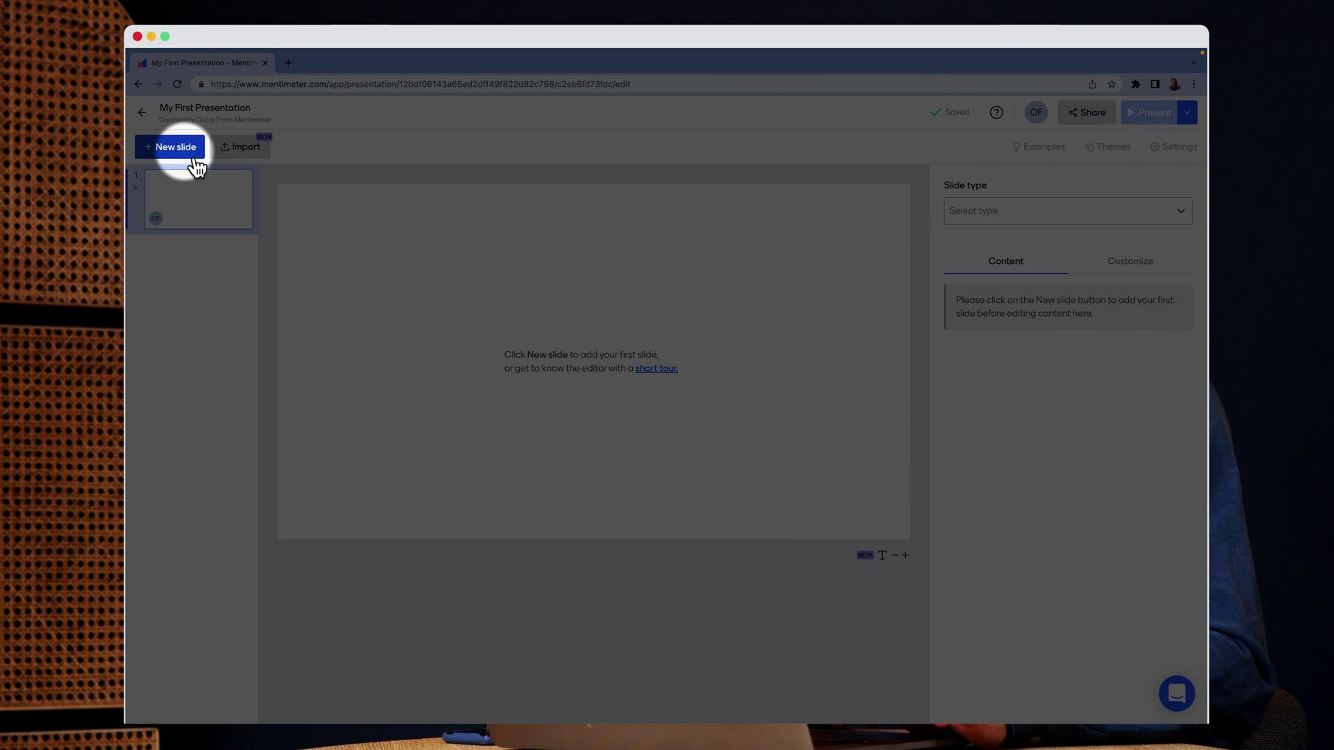
{"action": "left_click", "coordinate": [192, 148]}
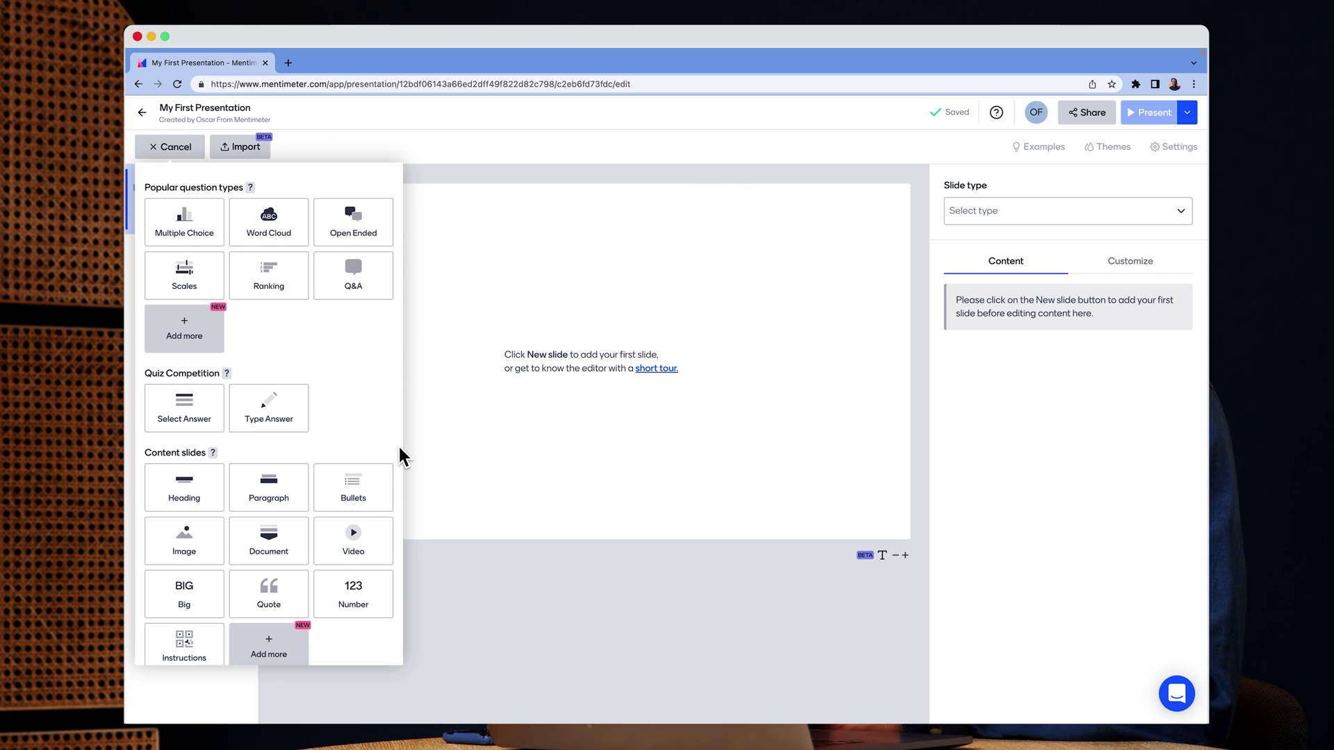
{"action": "scroll", "coordinate": [400, 450], "scroll_direction": "down", "scroll_amount": 5}
{"action": "scroll", "coordinate": [401, 453], "scroll_direction": "up", "scroll_amount": 5}
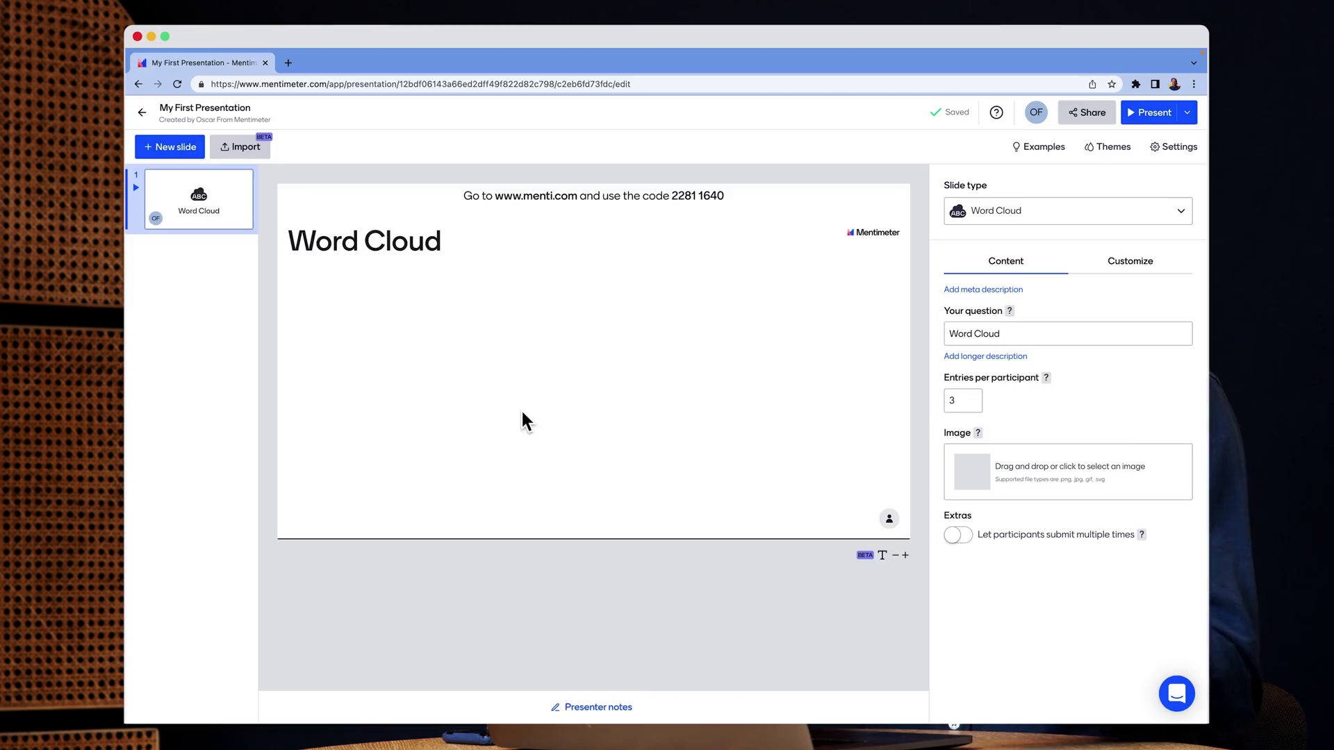
Ask 'How are you feeling today?', allow 1 entry per participant, and start presenting
{"action": "left_click", "coordinate": [987, 334]}
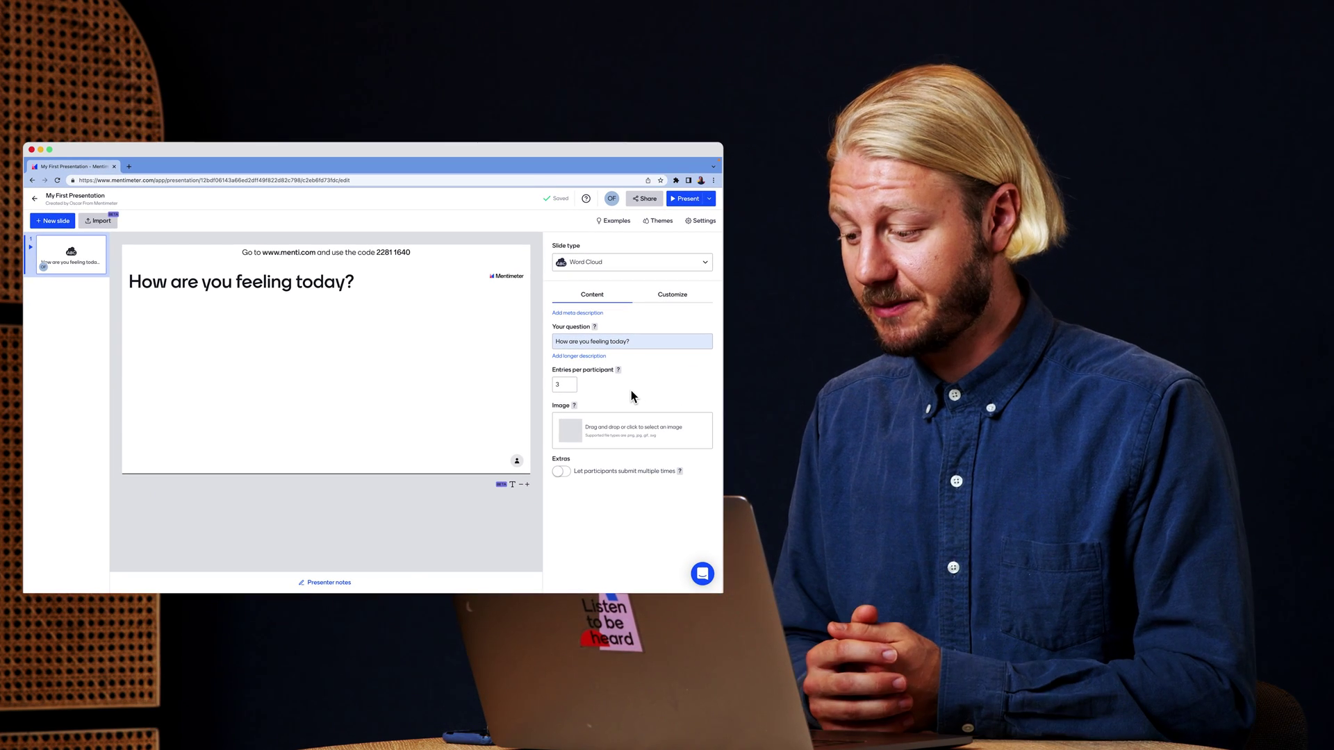
{"action": "left_click", "coordinate": [571, 387]}
{"action": "left_click", "coordinate": [571, 387]}
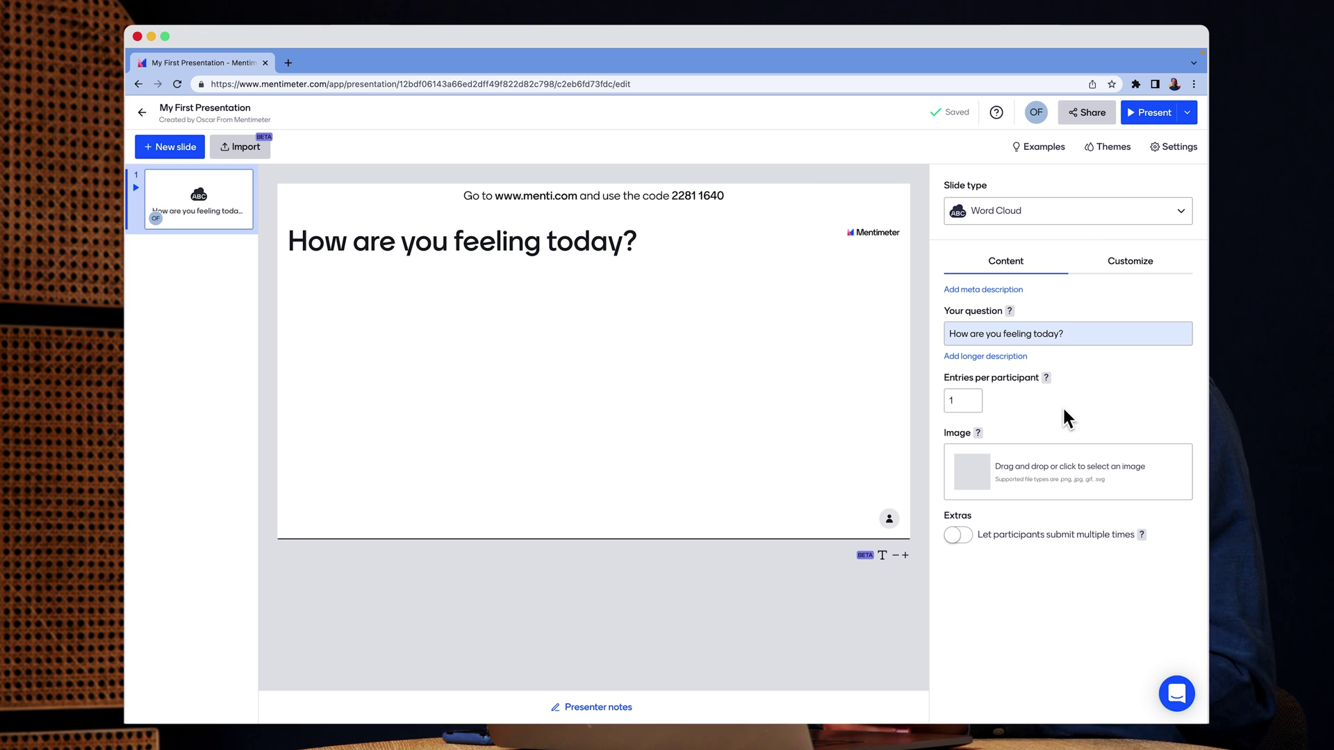
{"action": "left_click", "coordinate": [1157, 124]}
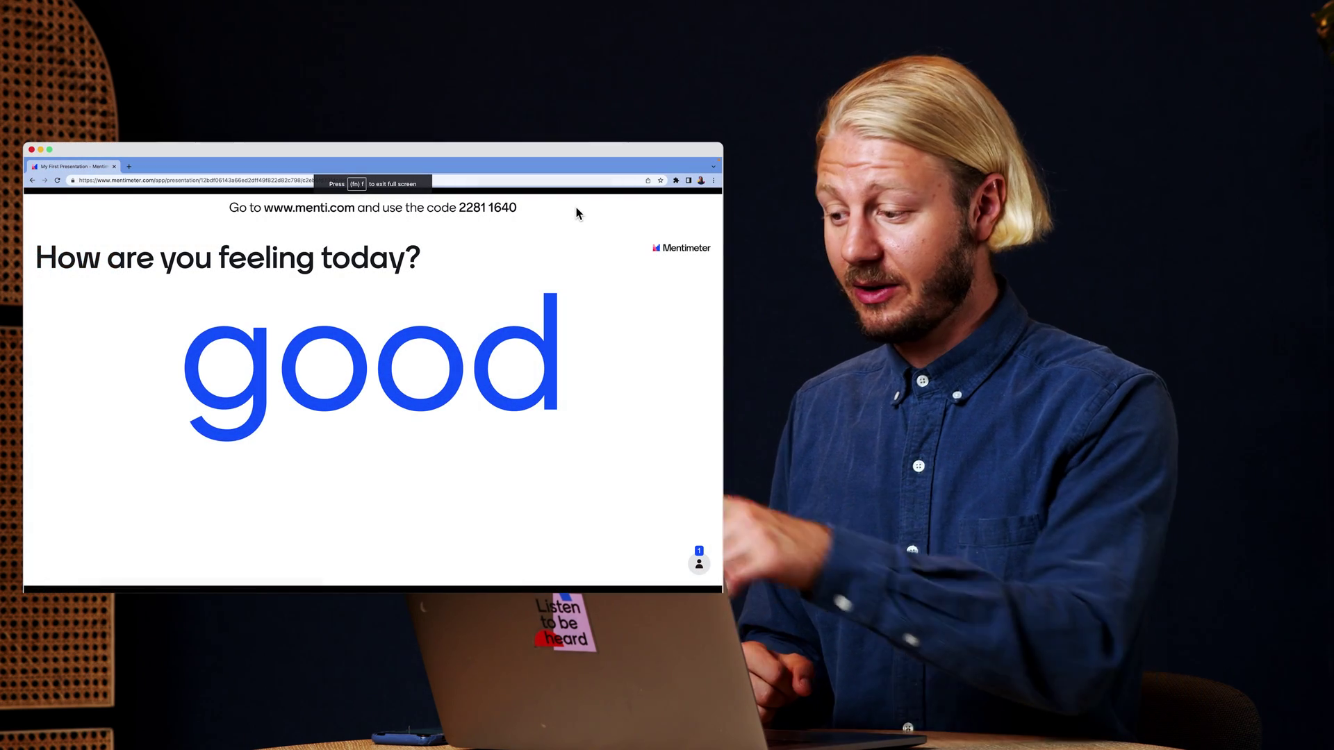
Exit the live word cloud presentation once the answer 'good' arrives
{"action": "key", "text": "Escape"}
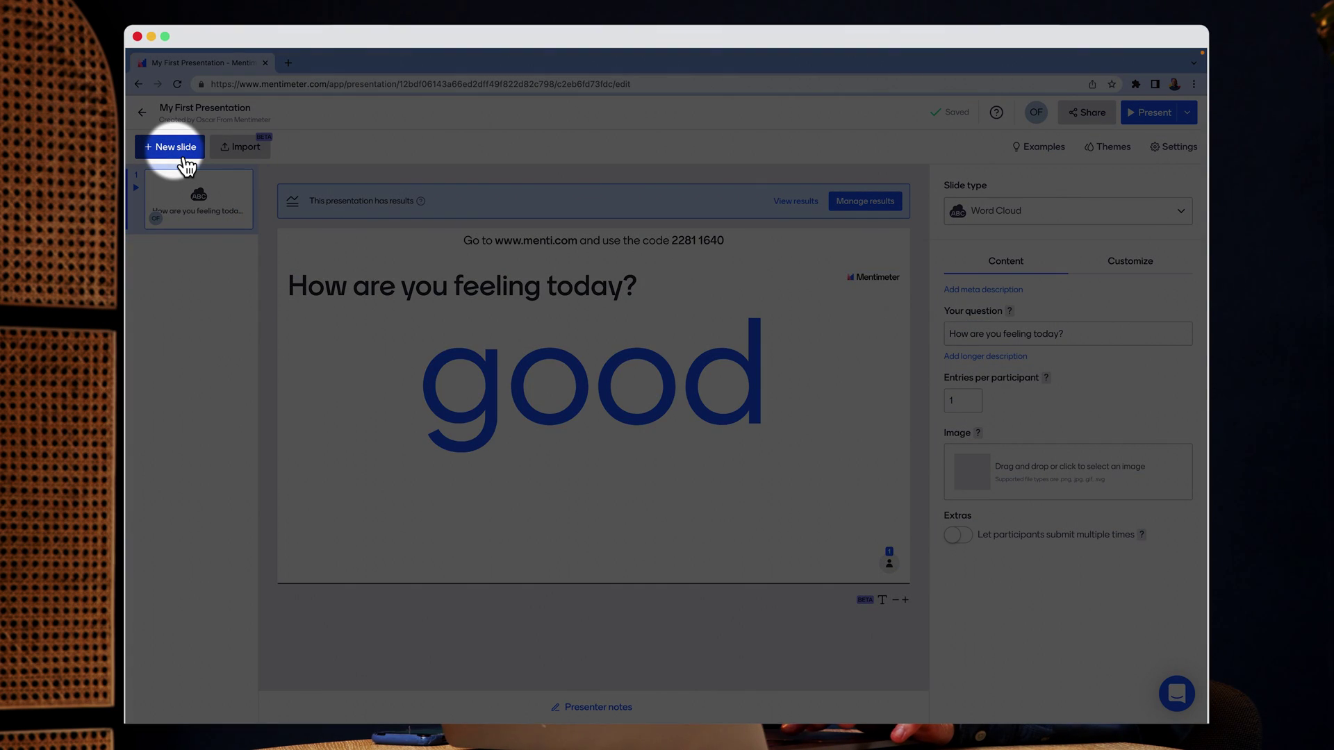
Add a Multiple Choice slide as the presentation's second slide
{"action": "left_click", "coordinate": [184, 159]}
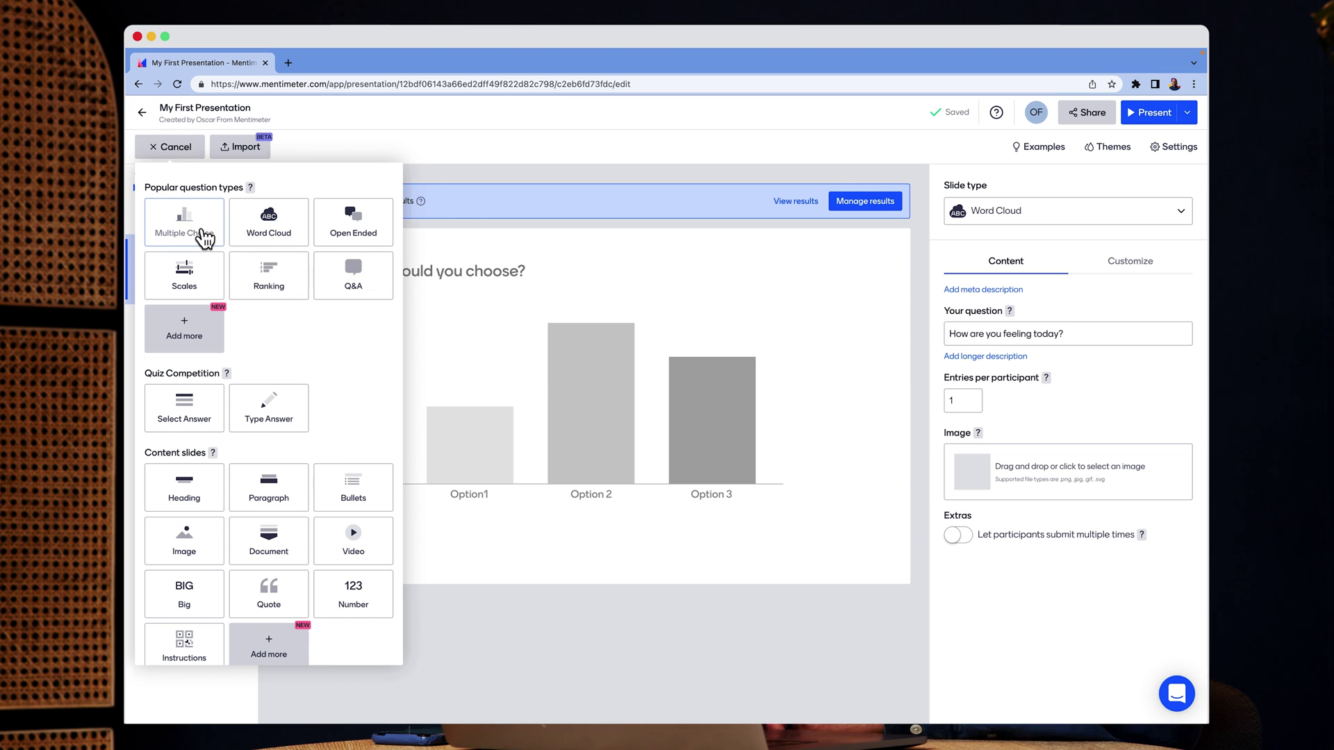
{"action": "left_click", "coordinate": [201, 232]}
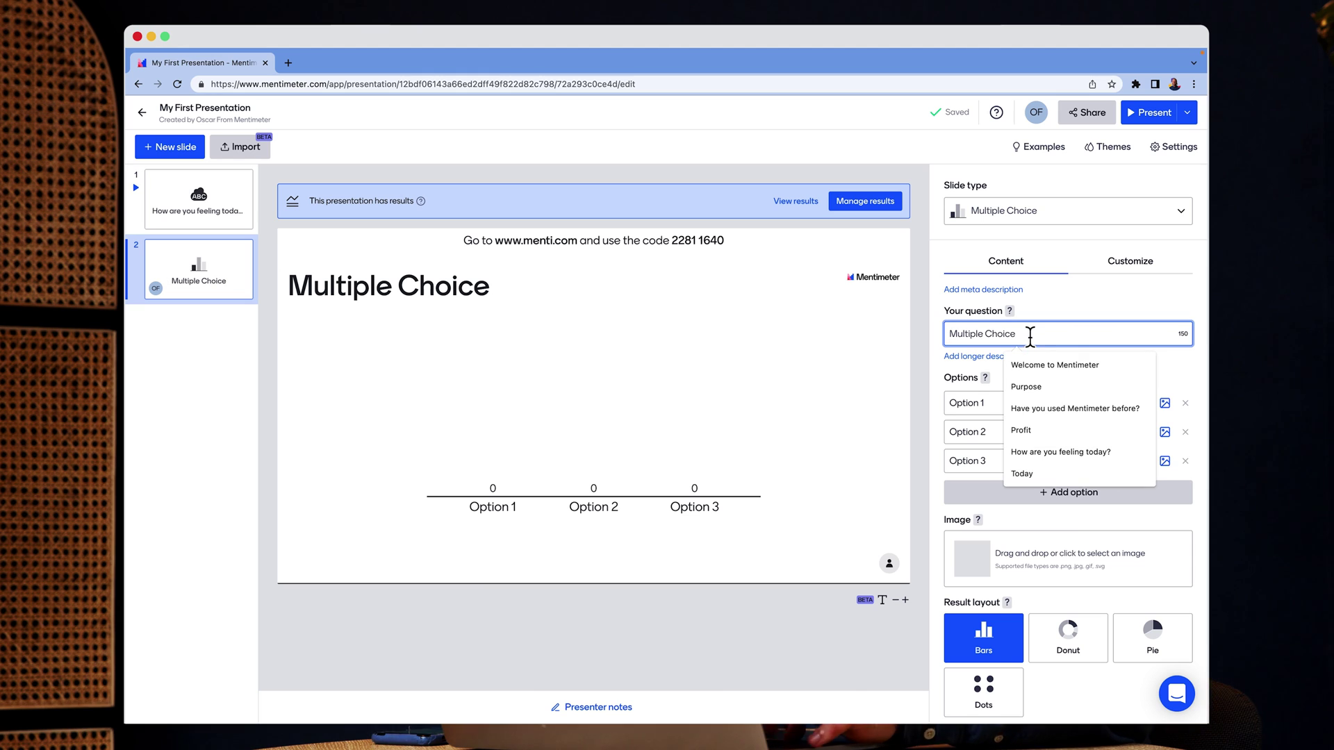
Enter the question 'Have you used Mentimeter before?' with options Yes, No and Not sure
{"action": "type", "text": "Have"}
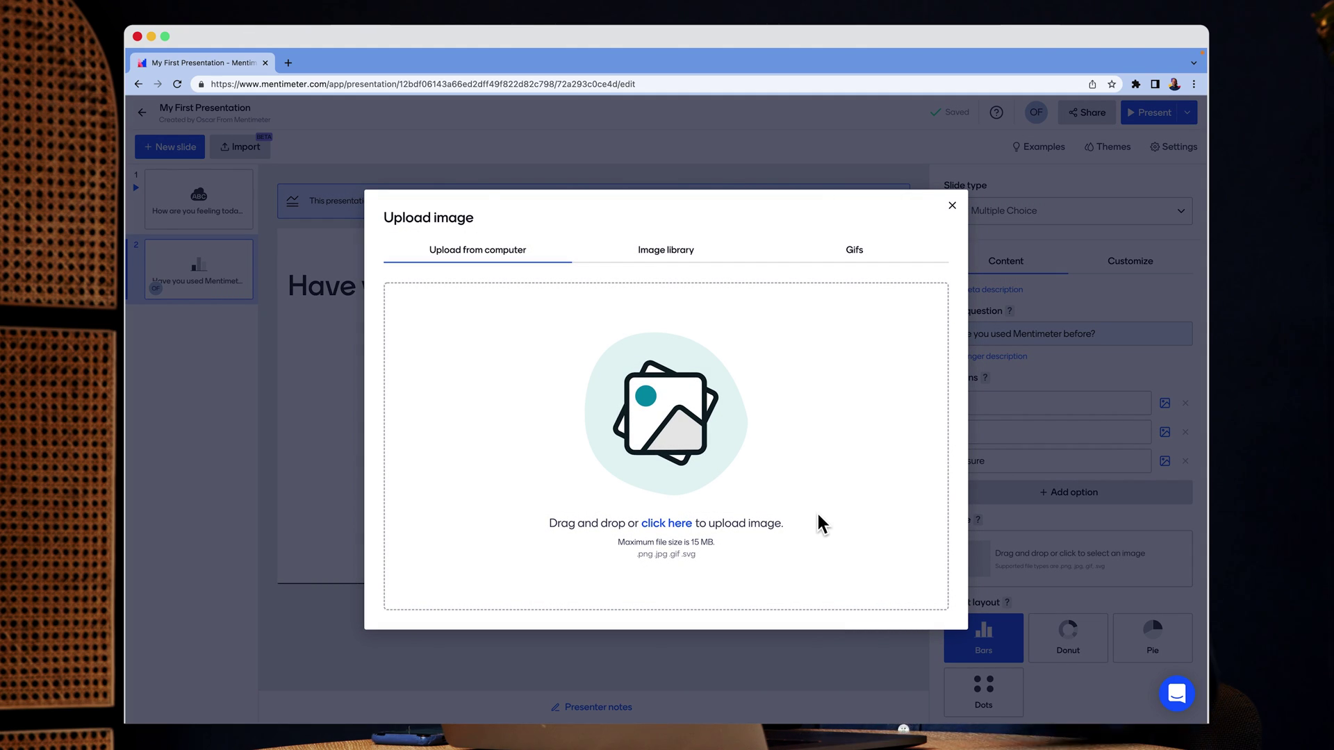
Attach the flag-waving cat GIF from a 'yes' GIF search to the Yes option
{"action": "left_click", "coordinate": [693, 269]}
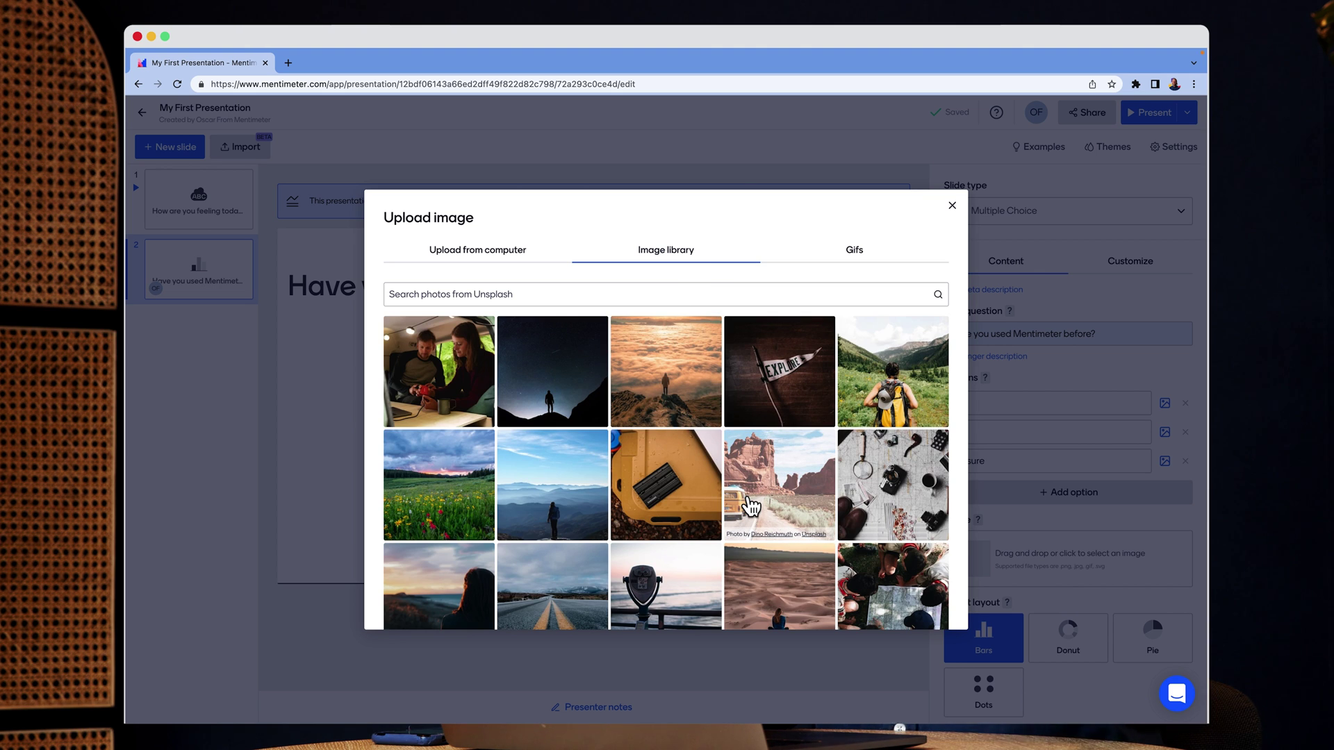
{"action": "scroll", "coordinate": [751, 507], "scroll_direction": "down", "scroll_amount": 3}
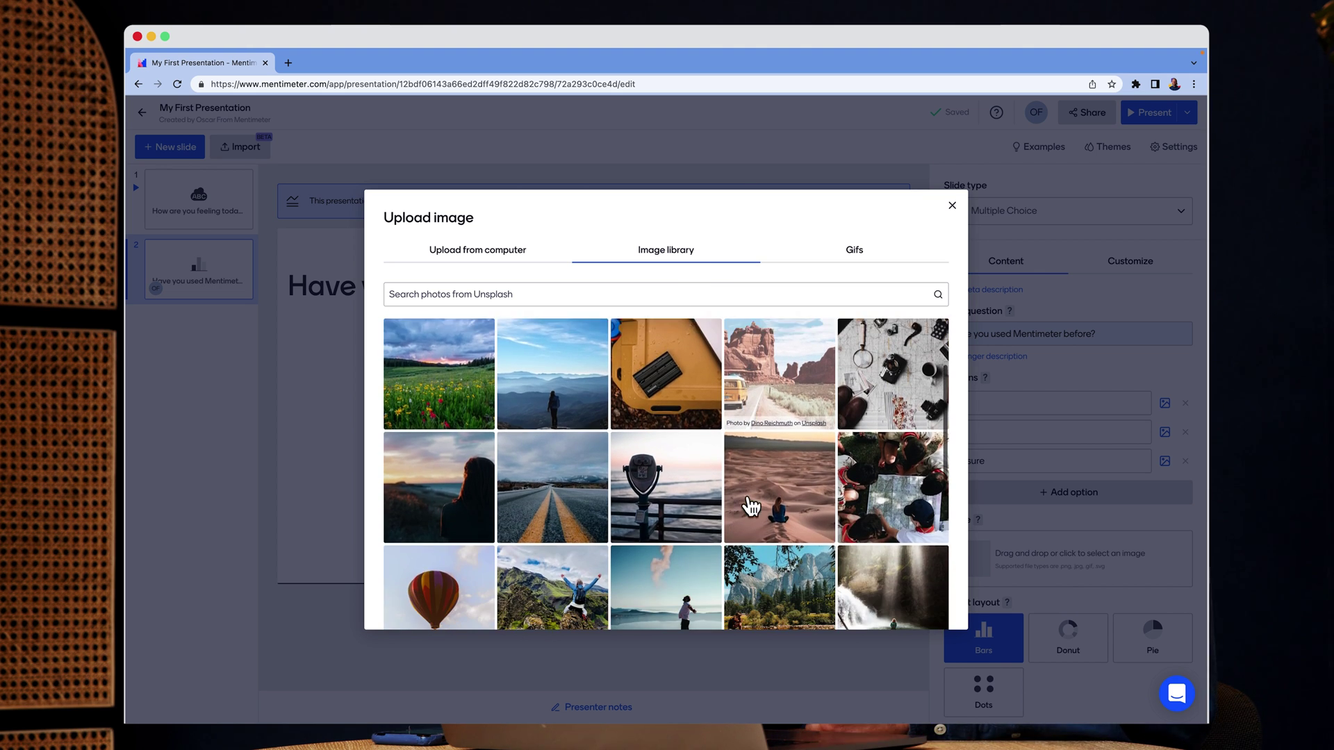
{"action": "scroll", "coordinate": [750, 507], "scroll_direction": "down", "scroll_amount": 4}
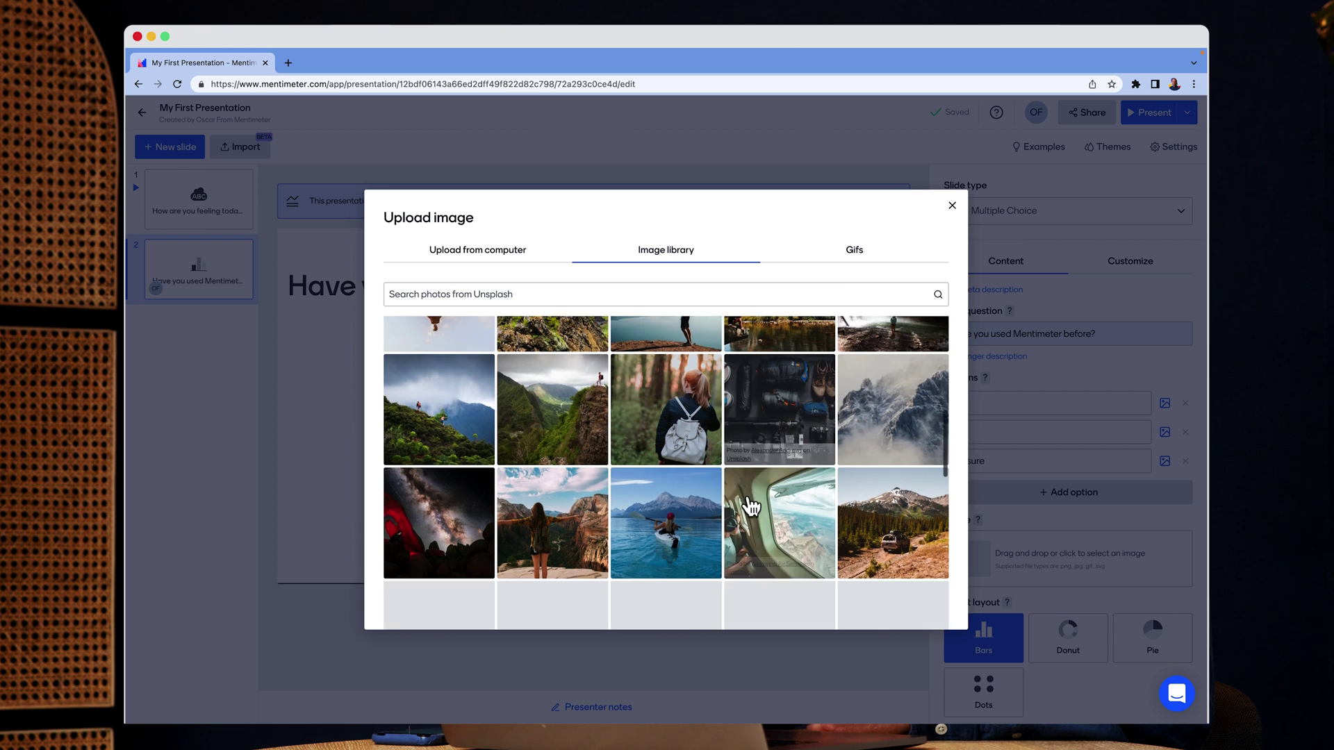
{"action": "left_click", "coordinate": [836, 263]}
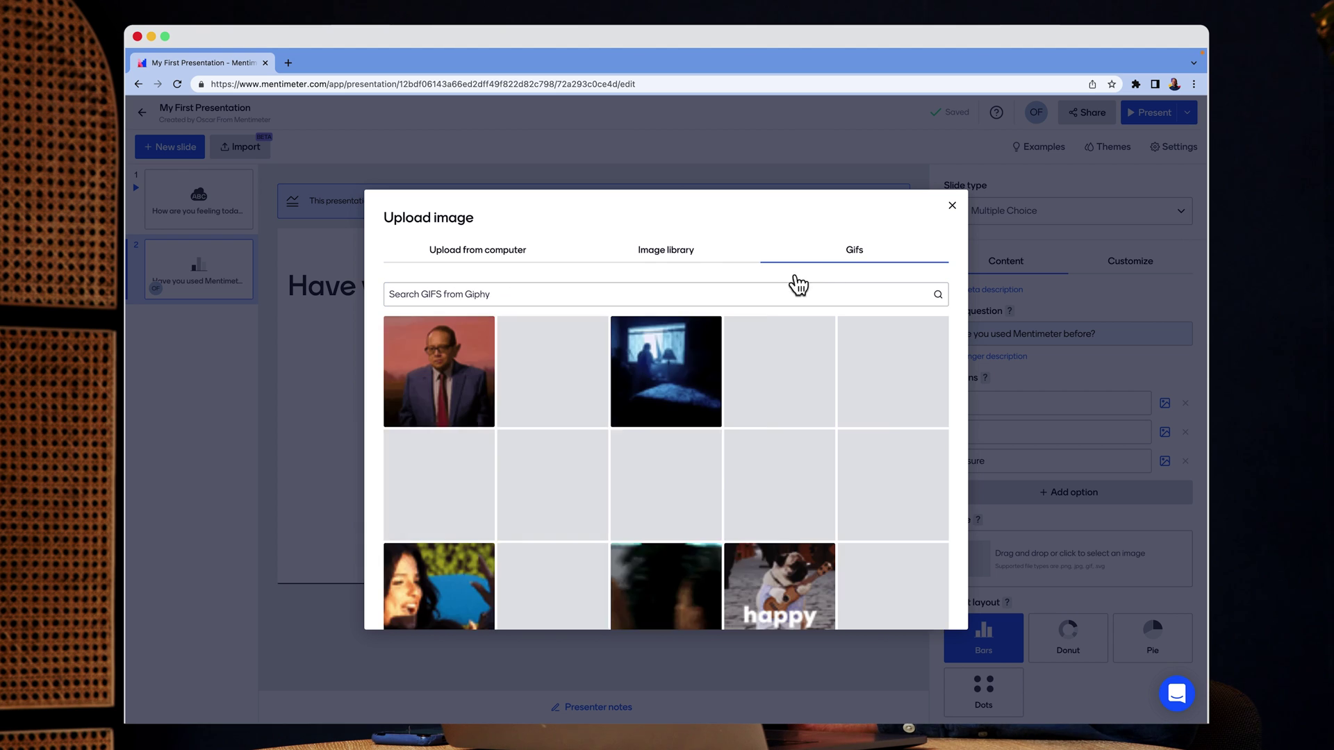
{"action": "left_click", "coordinate": [746, 295]}
{"action": "type", "text": "yes"}
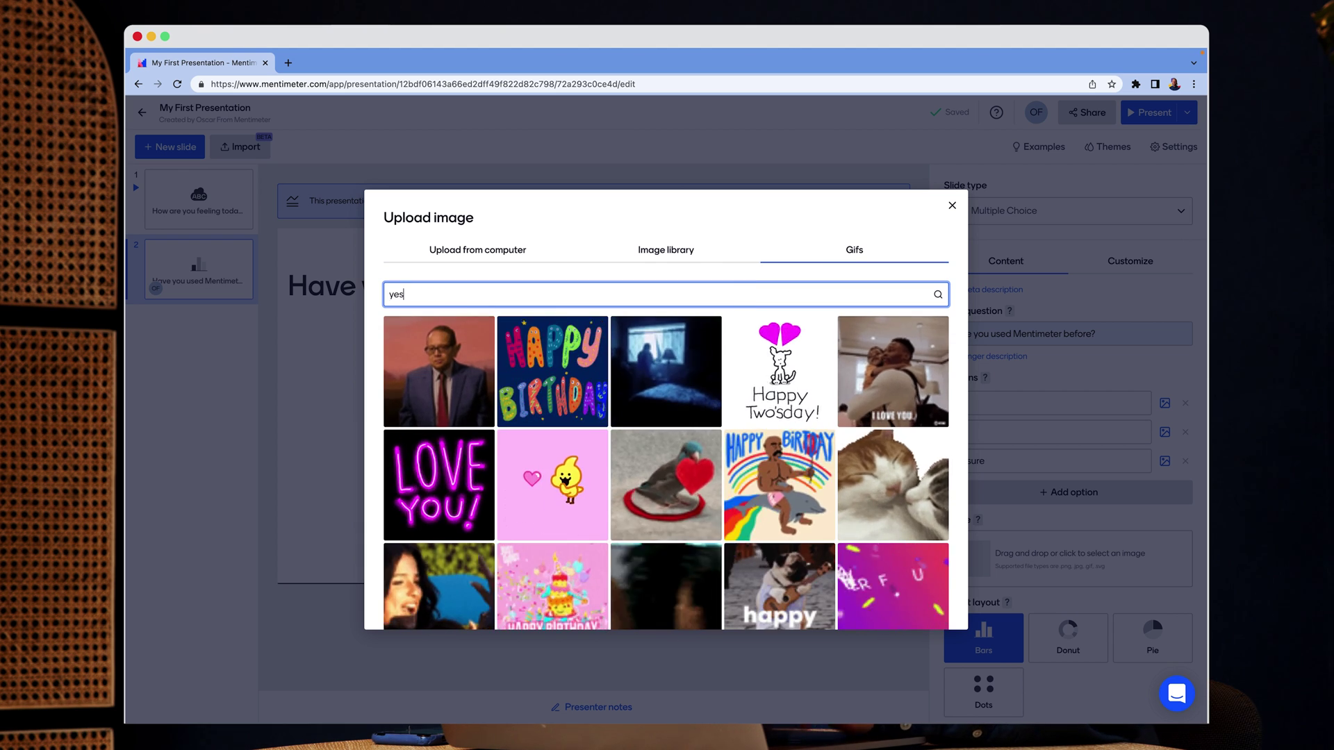
{"action": "scroll", "coordinate": [795, 446], "scroll_direction": "down", "scroll_amount": 8}
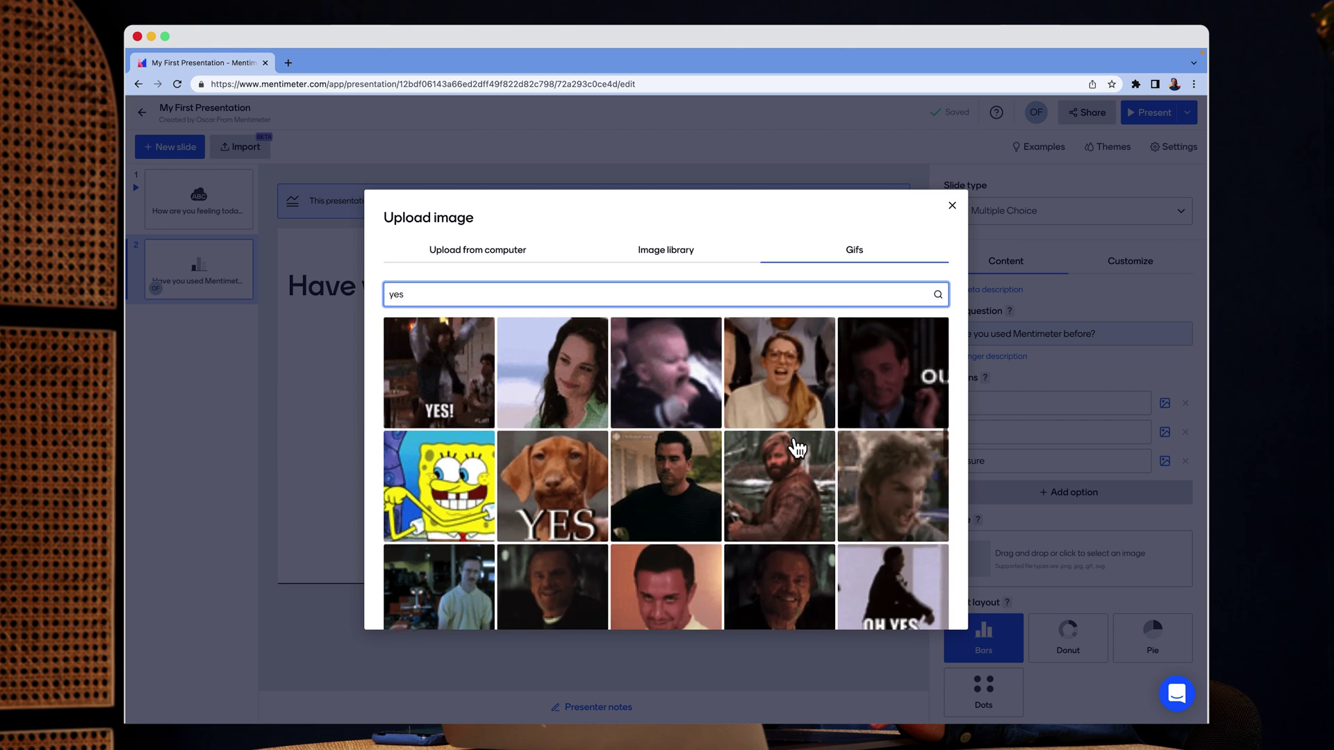
{"action": "scroll", "coordinate": [796, 431], "scroll_direction": "down", "scroll_amount": 3}
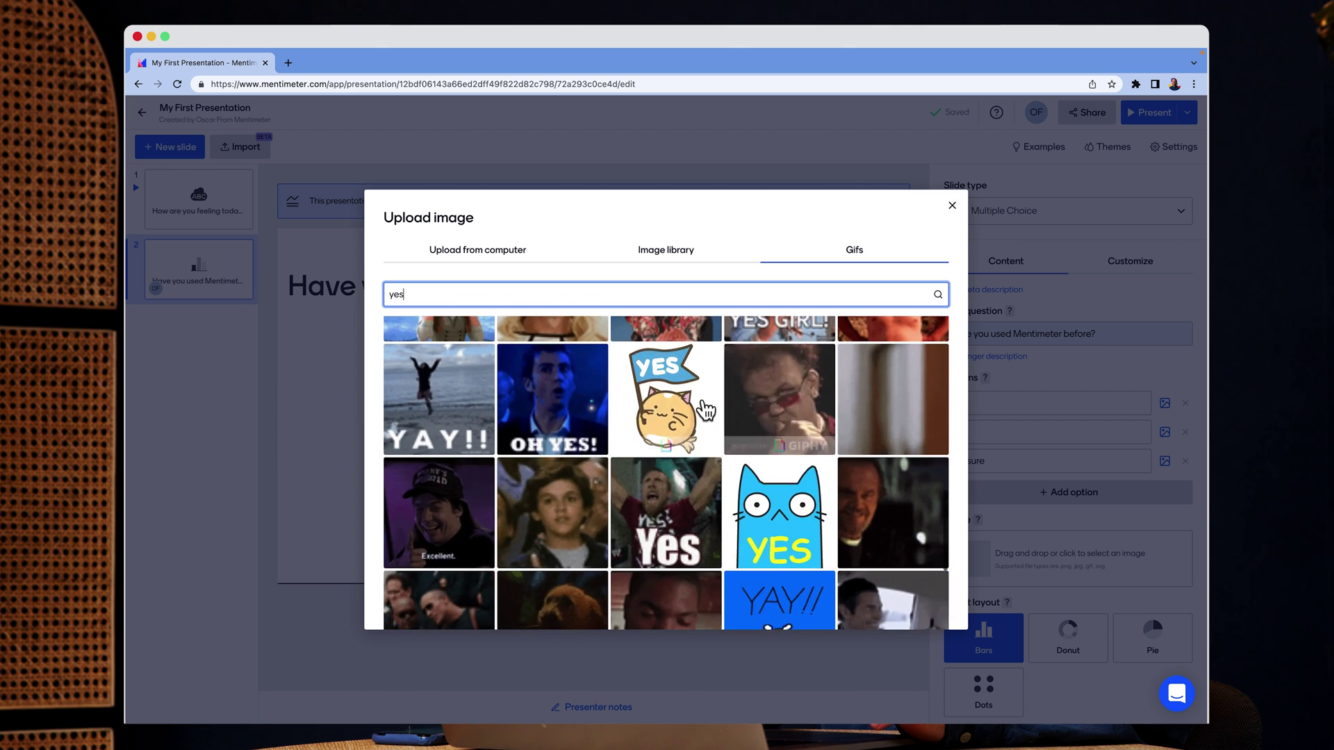
{"action": "left_click", "coordinate": [689, 400]}
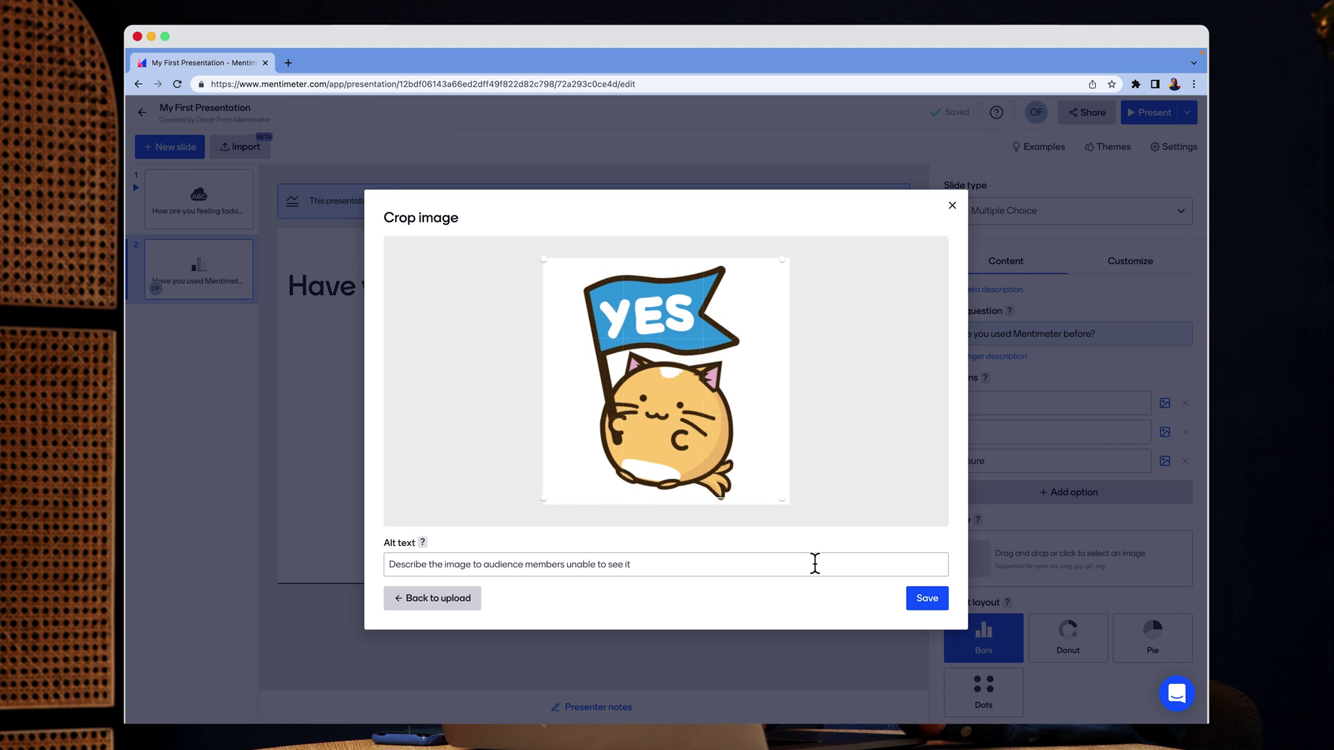
{"action": "left_click", "coordinate": [934, 604]}
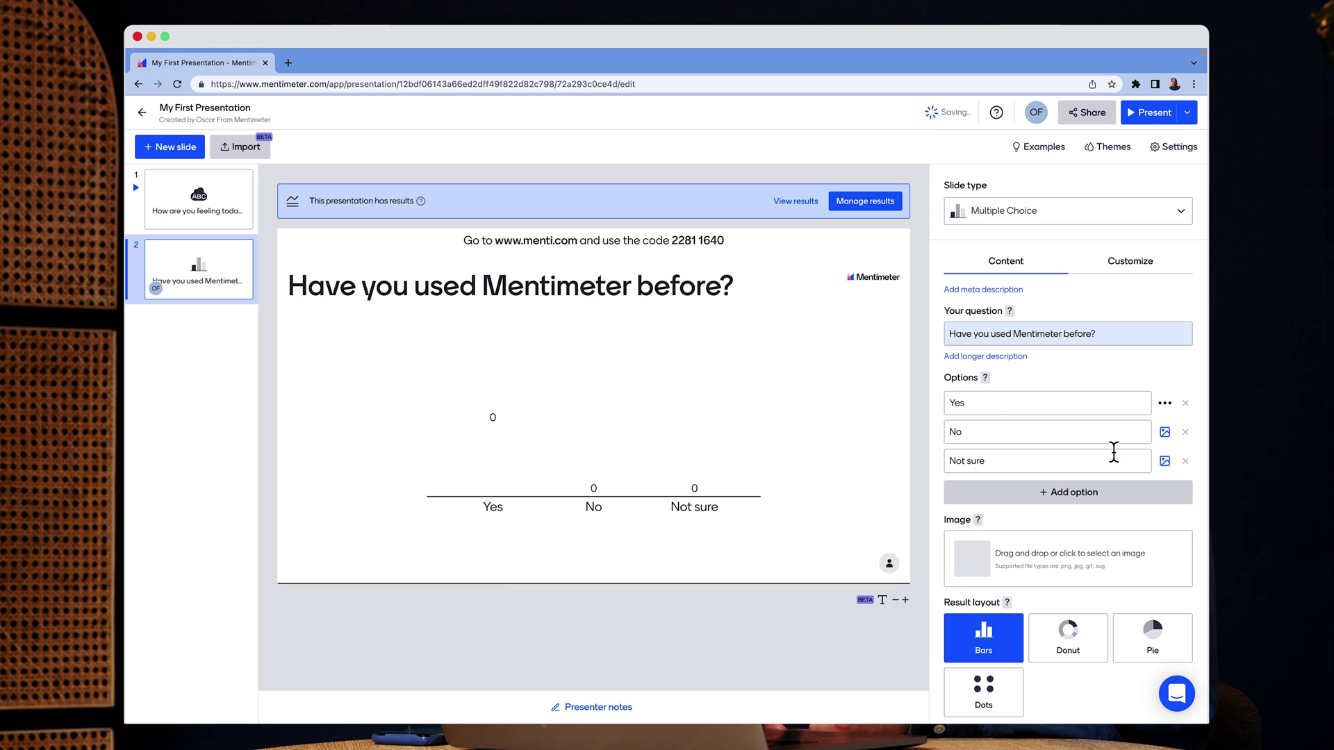
Attach a cartoon chicken GIF from a 'no' search to the No option
{"action": "left_click", "coordinate": [1164, 432]}
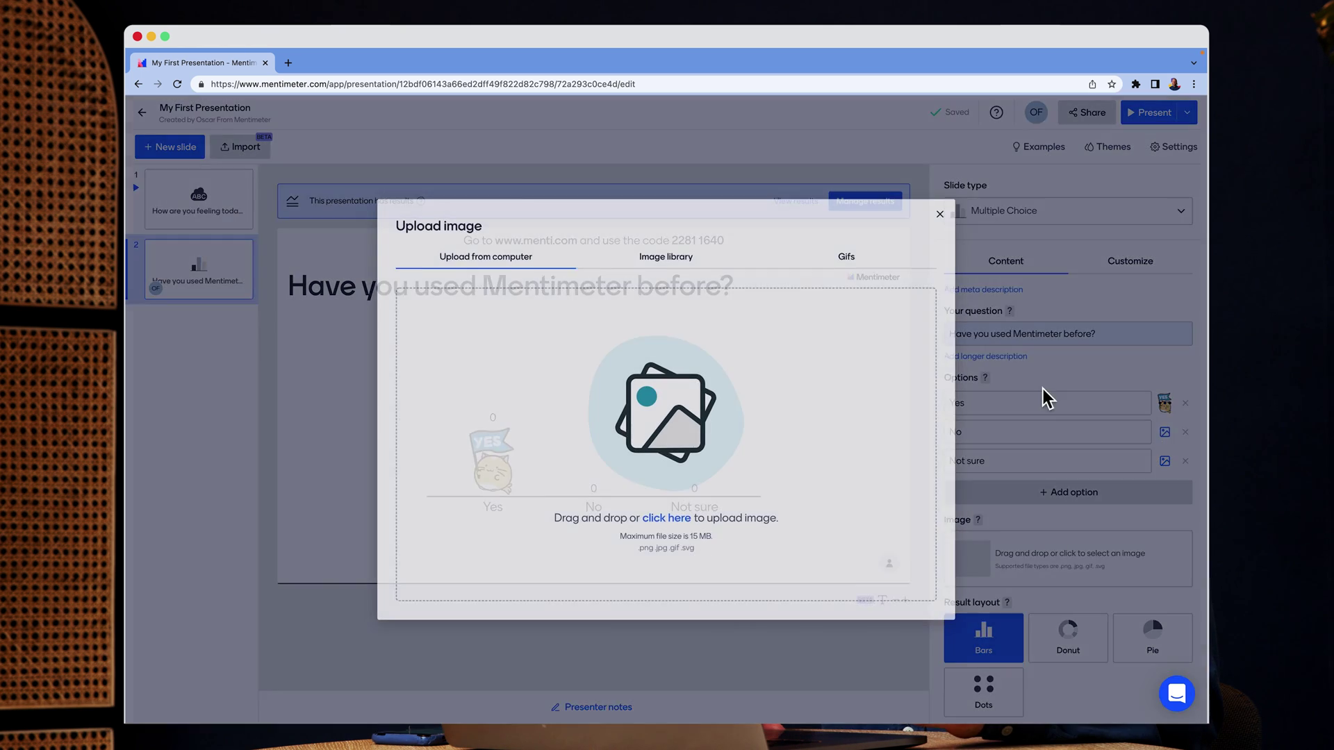
{"action": "left_click", "coordinate": [837, 256]}
{"action": "type", "text": "no"}
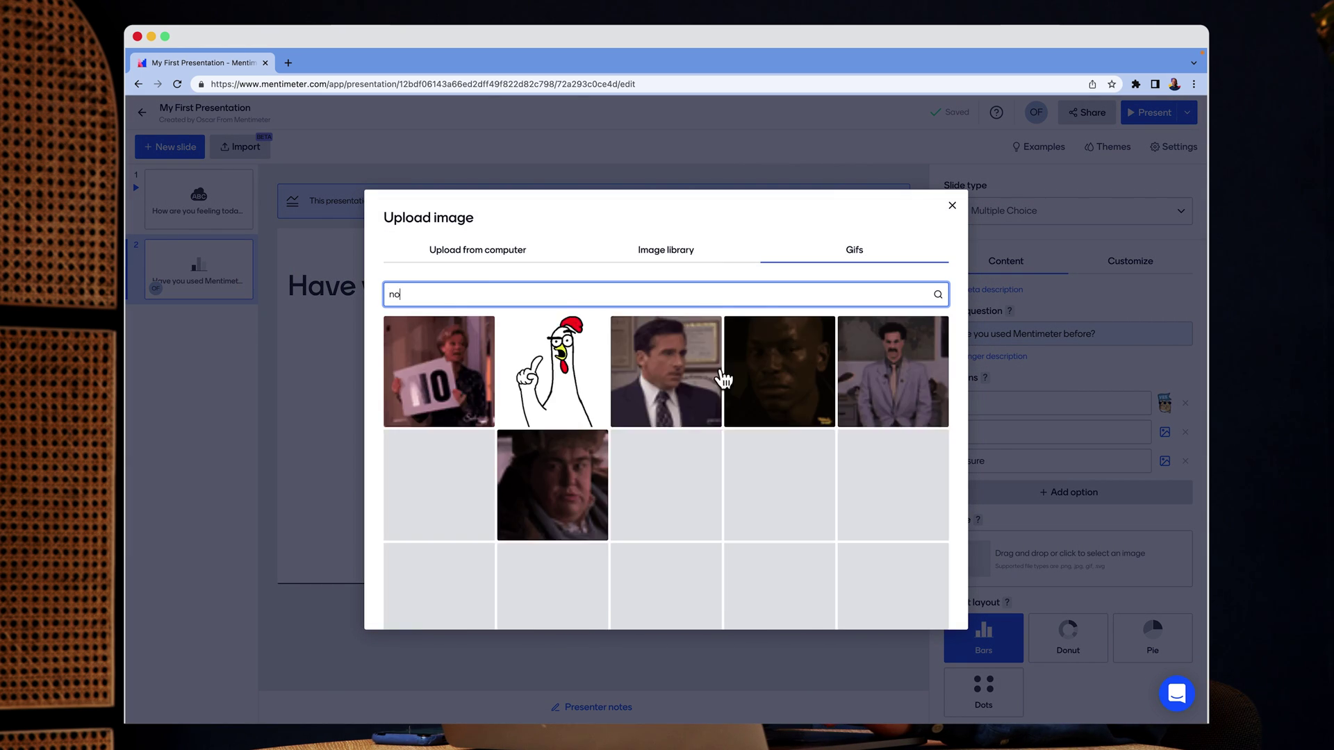
{"action": "left_click", "coordinate": [718, 381]}
{"action": "left_click", "coordinate": [926, 596]}
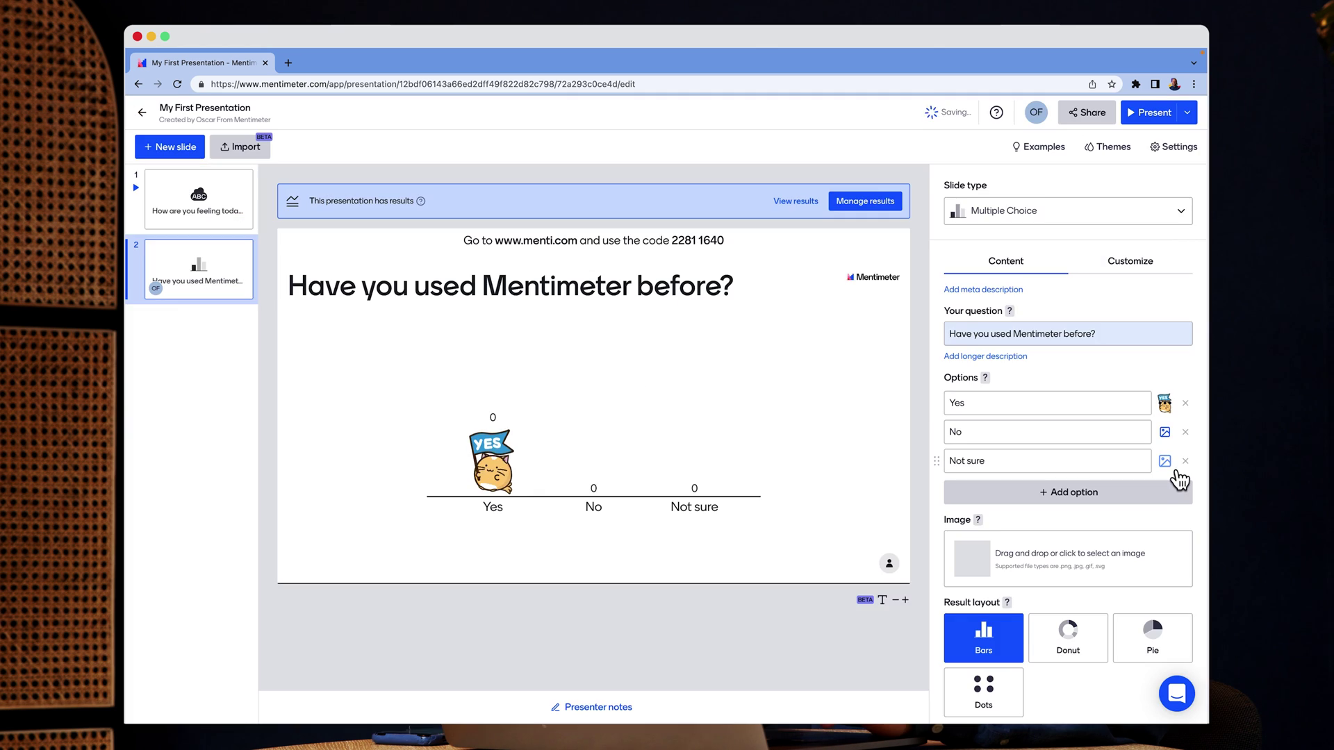
Attach a squinting cartoon GIF from a 'not sure' search to the Not sure option
{"action": "left_click", "coordinate": [1164, 460]}
{"action": "left_click", "coordinate": [827, 257]}
{"action": "type", "text": "not sure"}
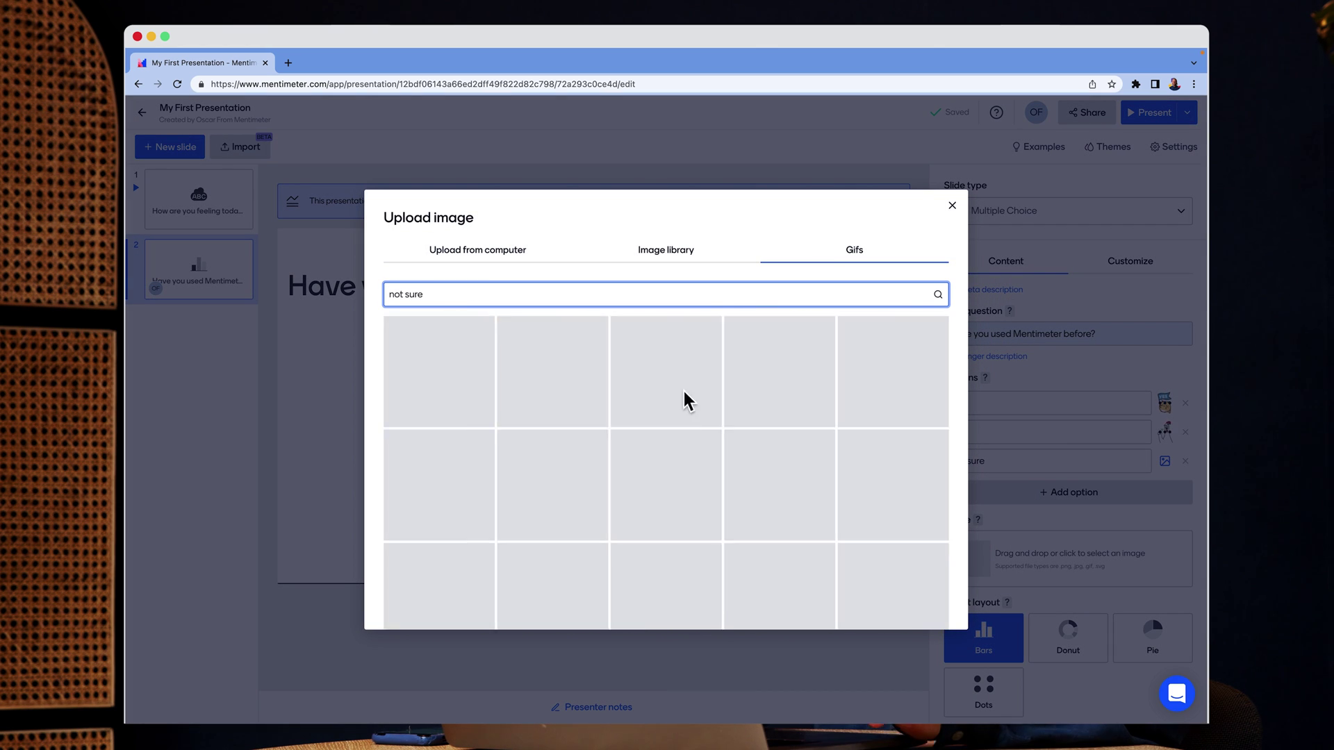
{"action": "left_click", "coordinate": [892, 372]}
{"action": "left_click", "coordinate": [938, 599]}
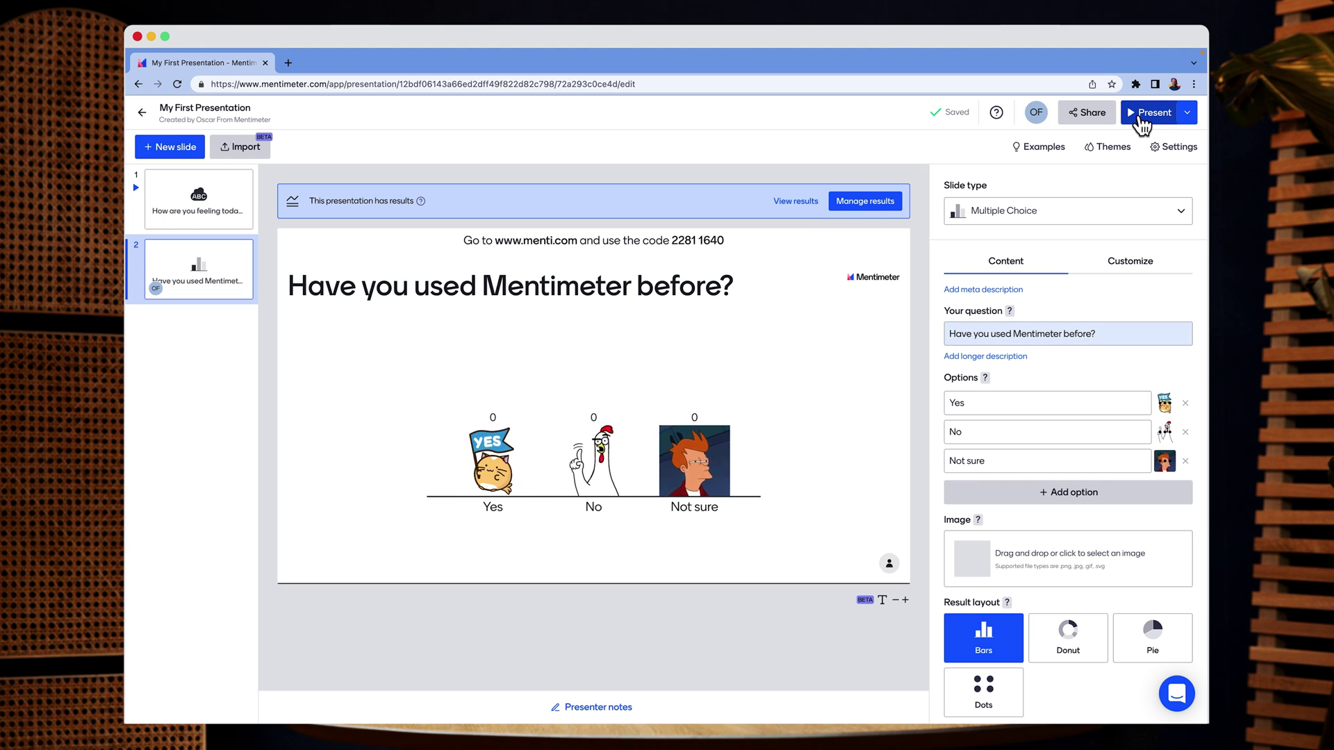
Present the multiple-choice slide and reveal test votes on its live results
{"action": "left_click", "coordinate": [1140, 117]}
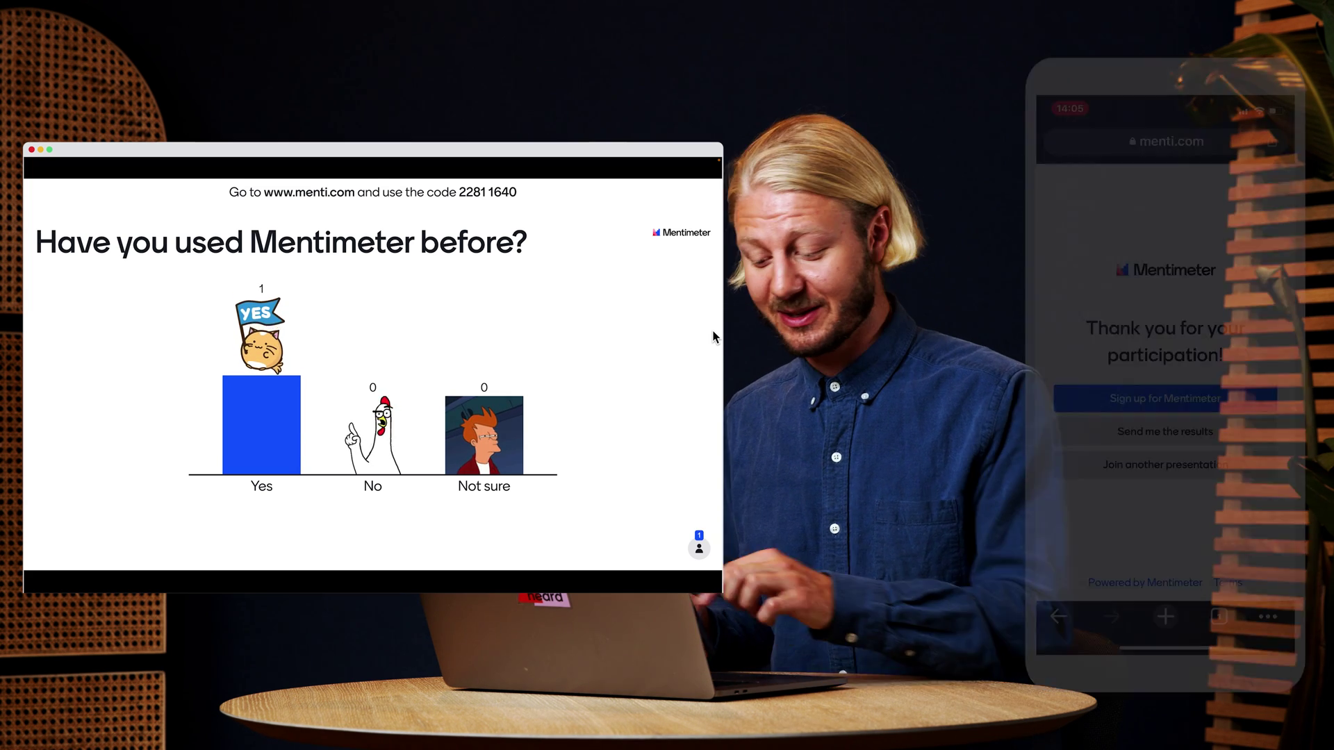
{"action": "key", "text": "t"}
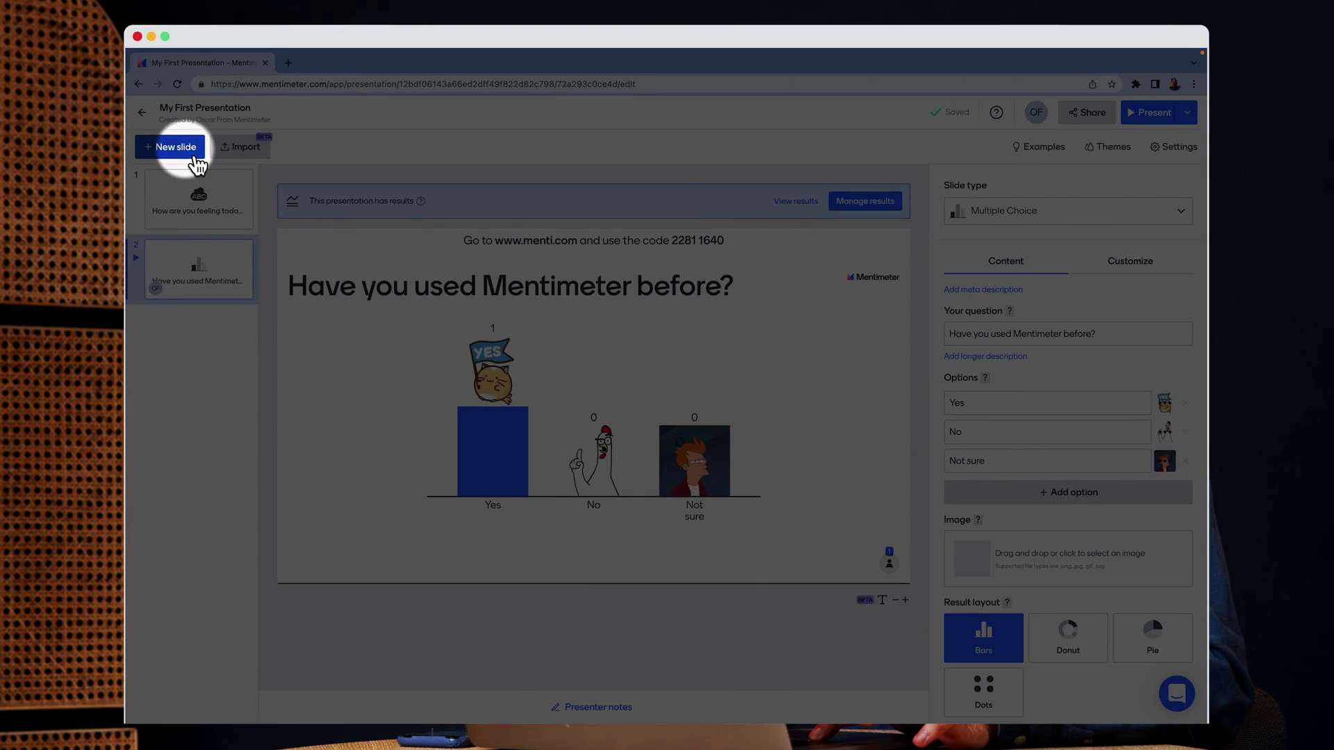
Add a Bullets content slide after the multiple-choice question
{"action": "left_click", "coordinate": [175, 147]}
{"action": "scroll", "coordinate": [305, 499], "scroll_direction": "down", "scroll_amount": 5}
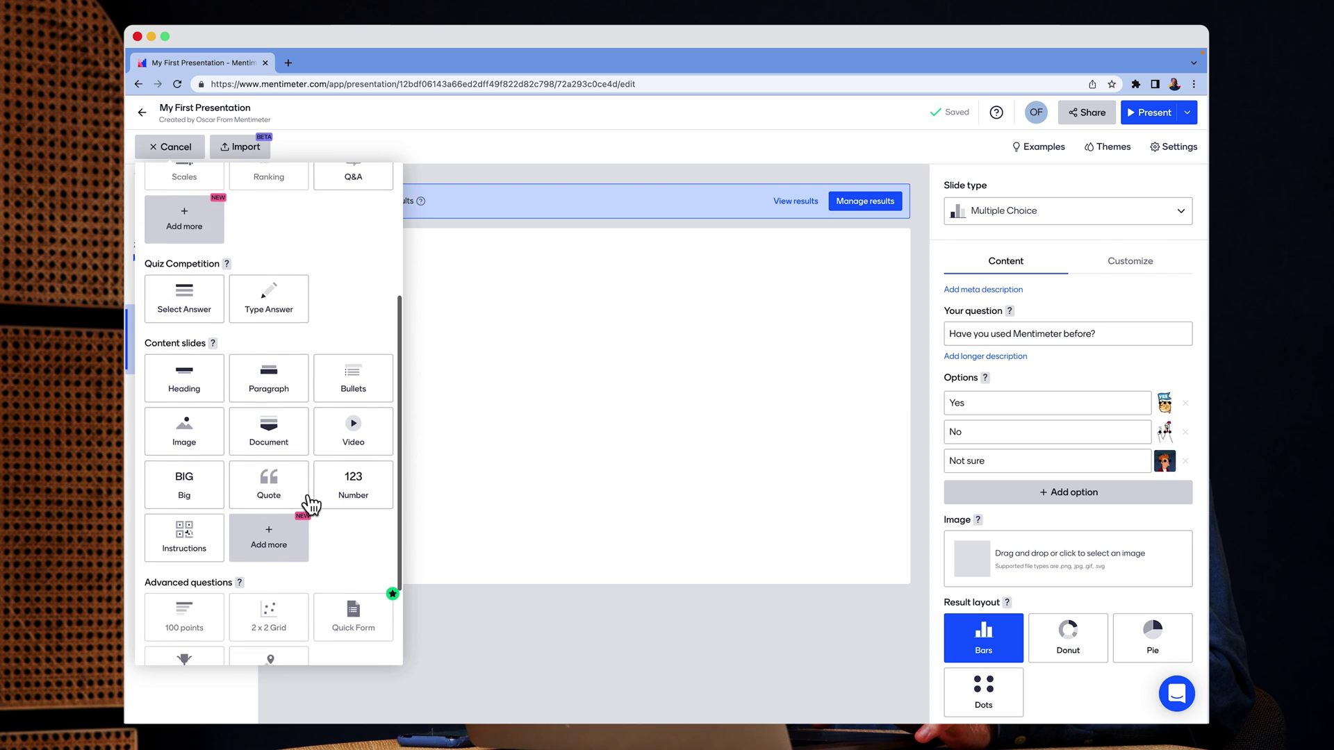
{"action": "scroll", "coordinate": [309, 501], "scroll_direction": "down", "scroll_amount": 3}
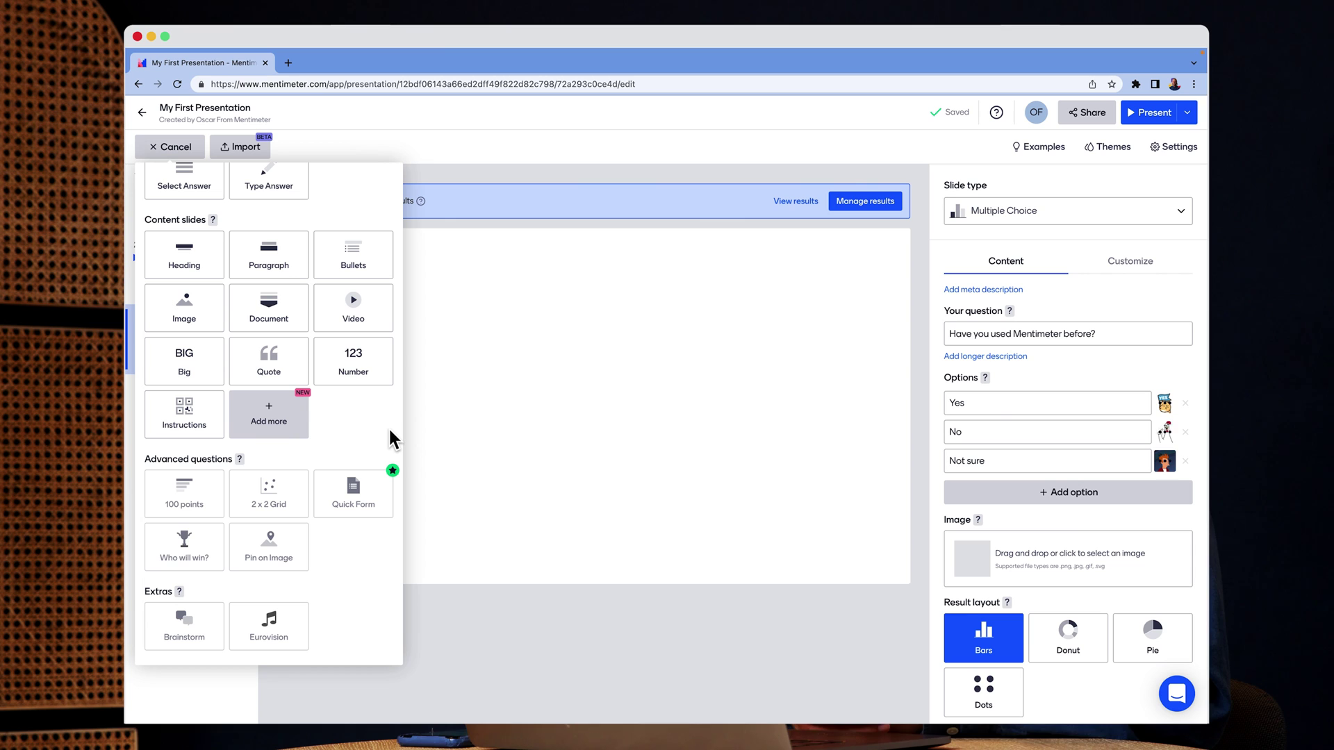
{"action": "left_click", "coordinate": [381, 270]}
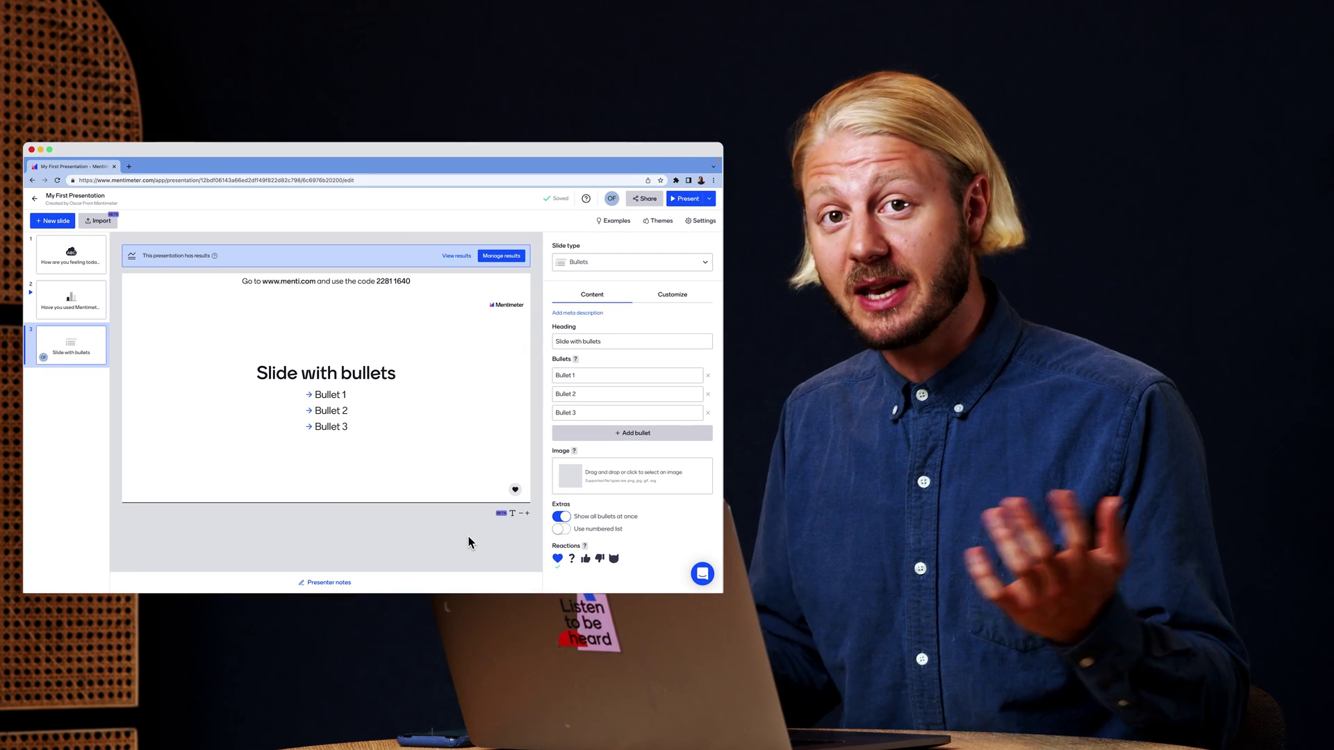
Head the slide 'Today's presentation' with bullets Introduction, What is Mentimeter? and Live Q&A
{"action": "left_click", "coordinate": [604, 342]}
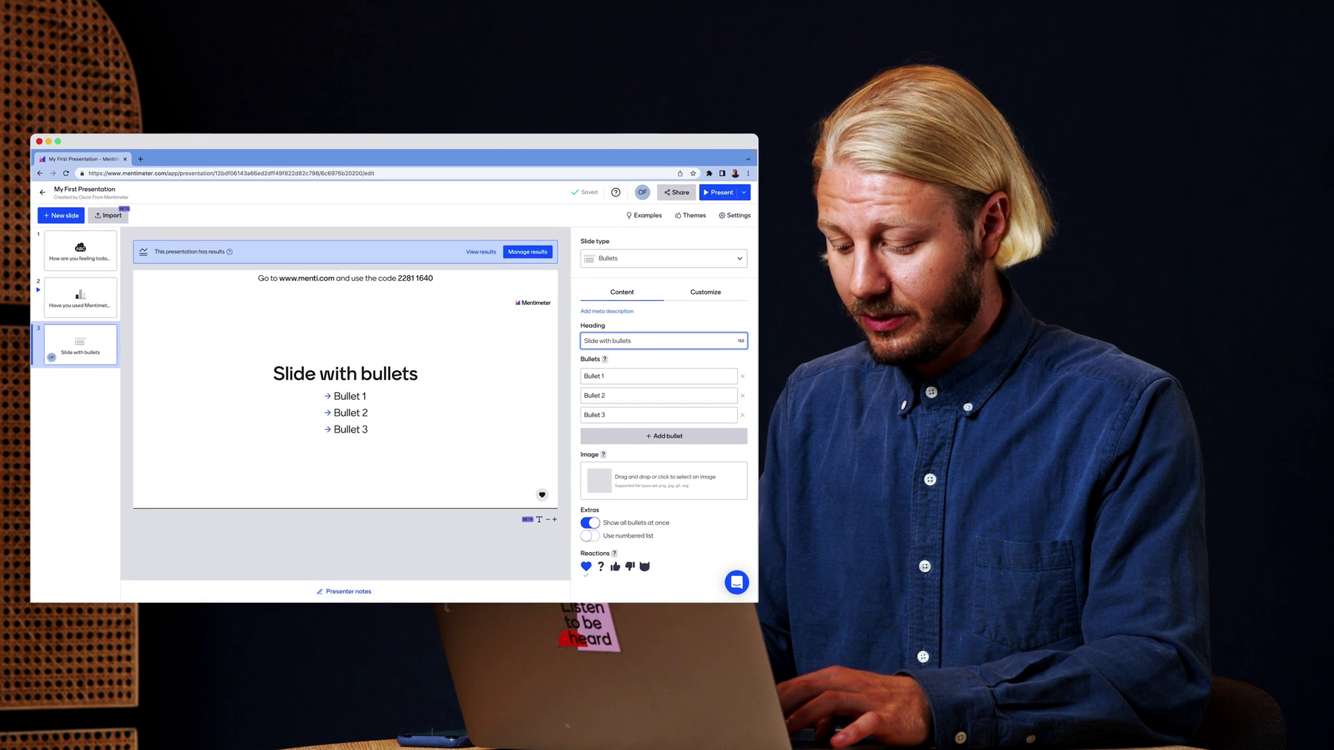
{"action": "type", "text": "Today"}
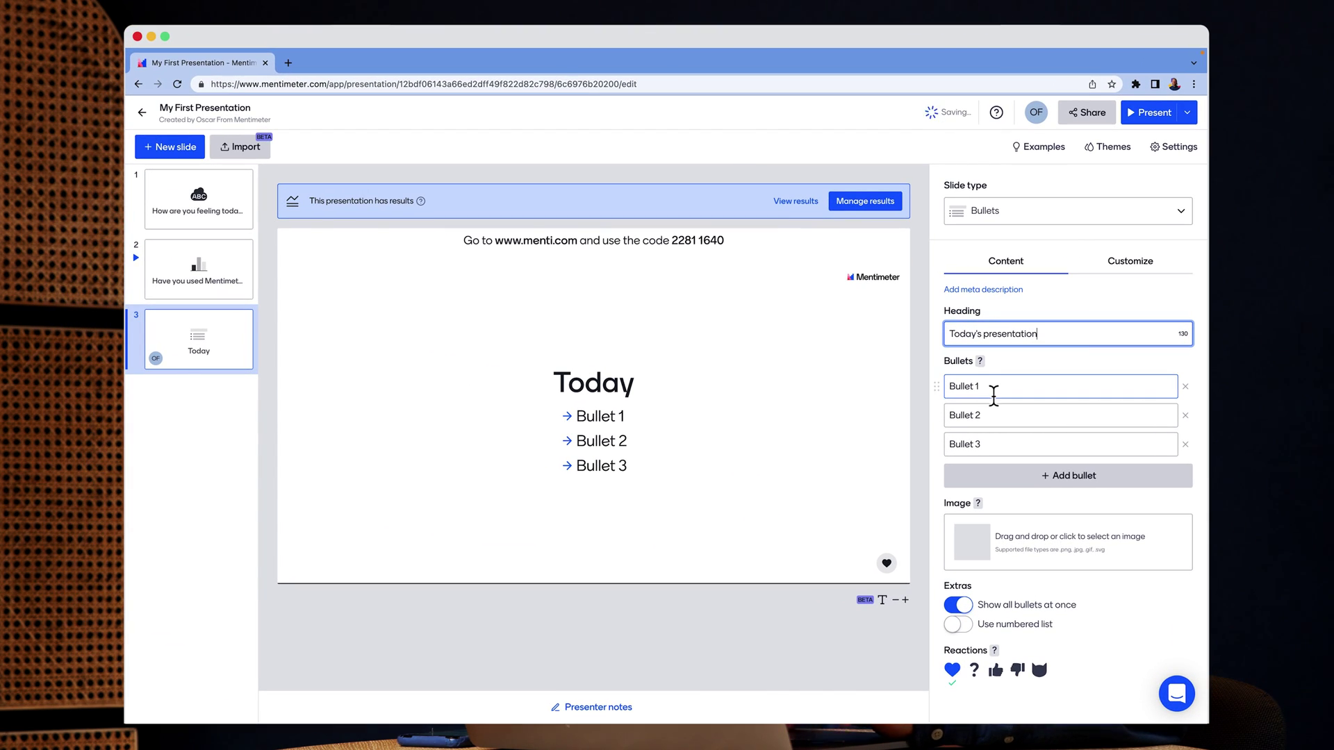
{"action": "type", "text": "'s presentation"}
{"action": "left_click", "coordinate": [993, 394]}
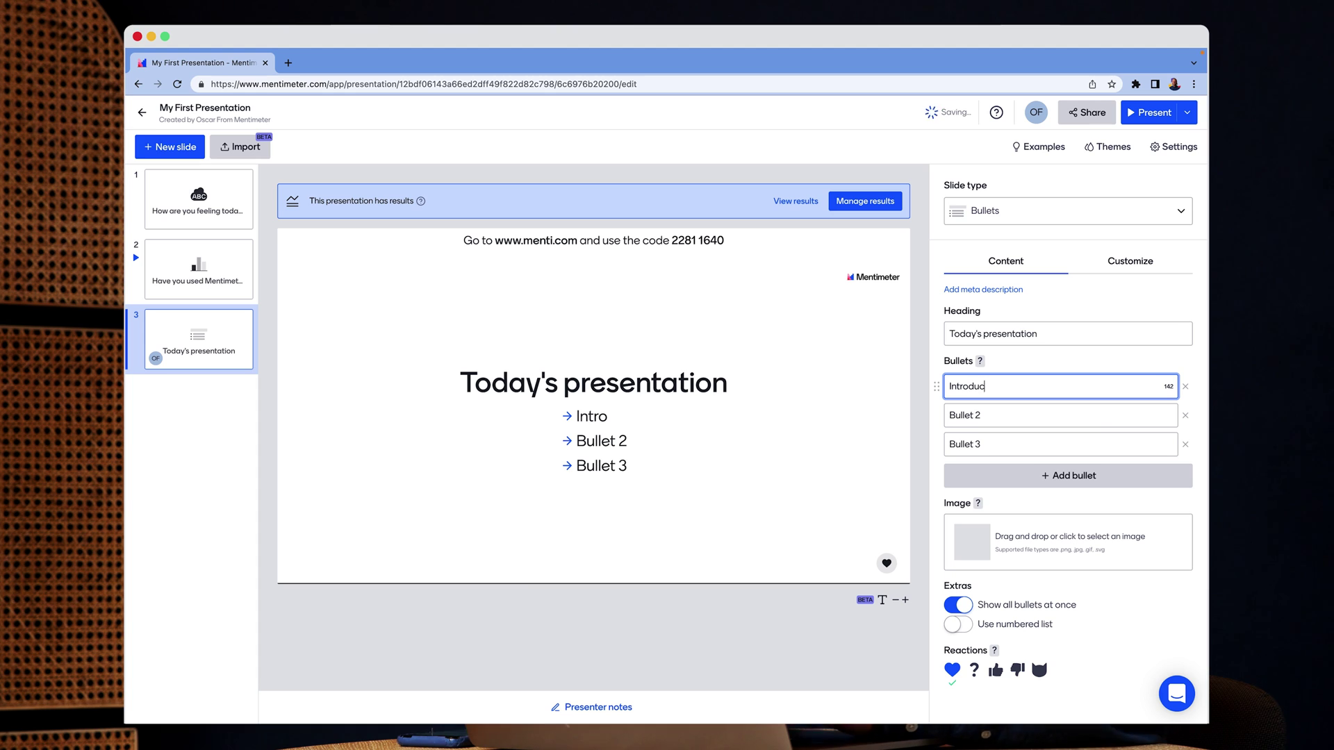
{"action": "left_click", "coordinate": [982, 422]}
{"action": "type", "text": "What is Me"}
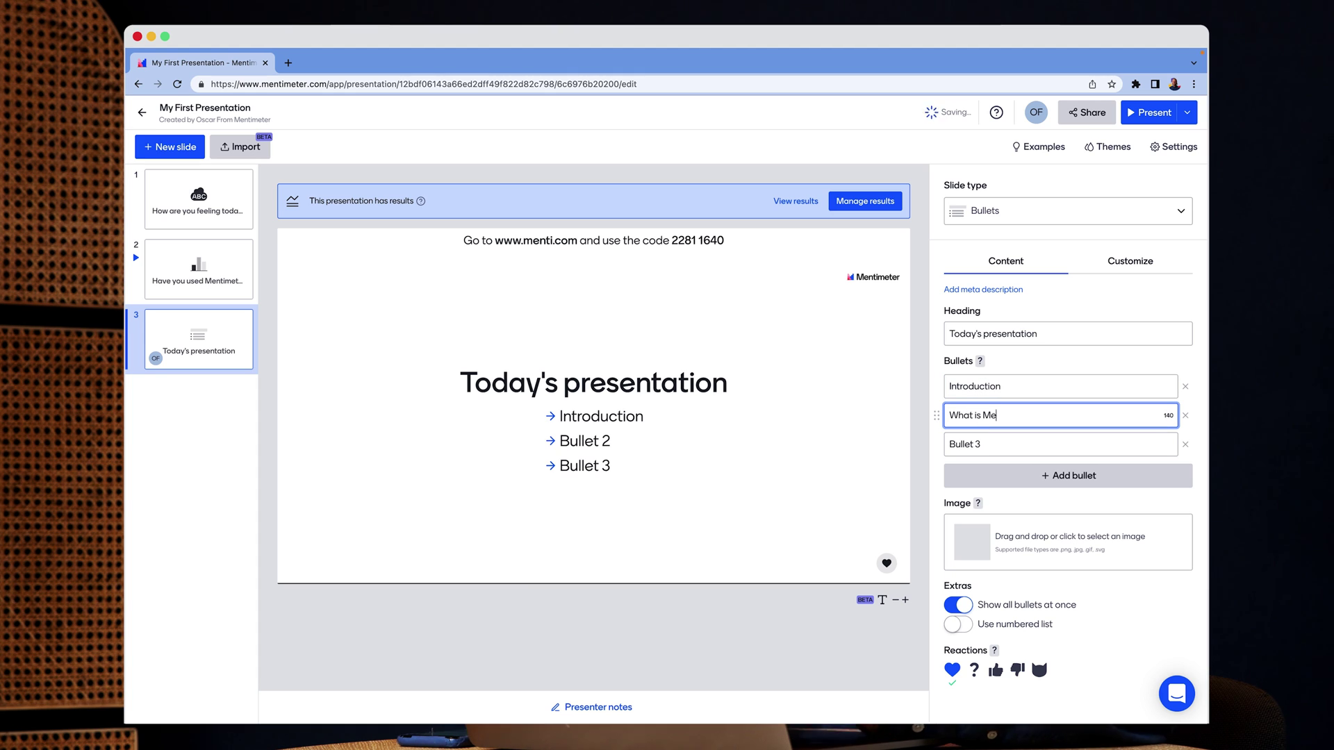
{"action": "type", "text": "ntimeter?"}
{"action": "left_click", "coordinate": [970, 445]}
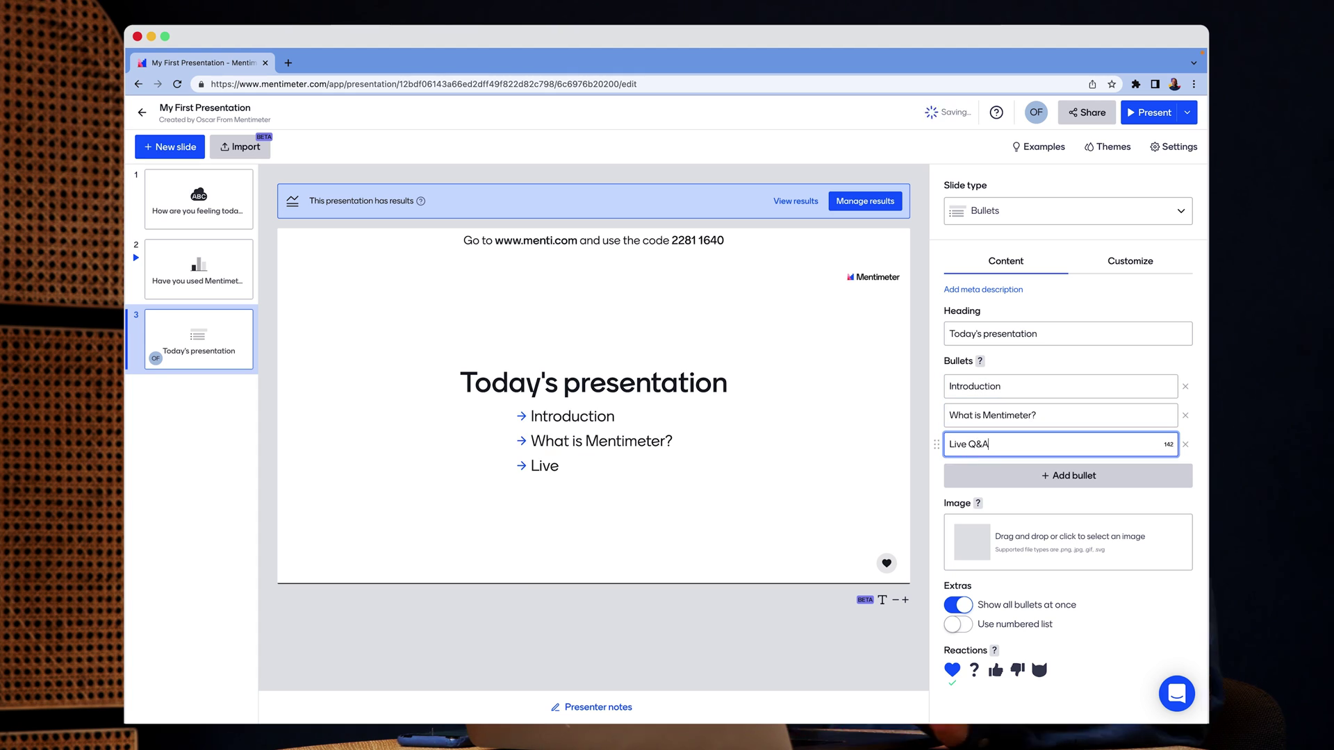
{"action": "type", "text": "Live Q&A"}
{"action": "left_click", "coordinate": [1135, 618]}
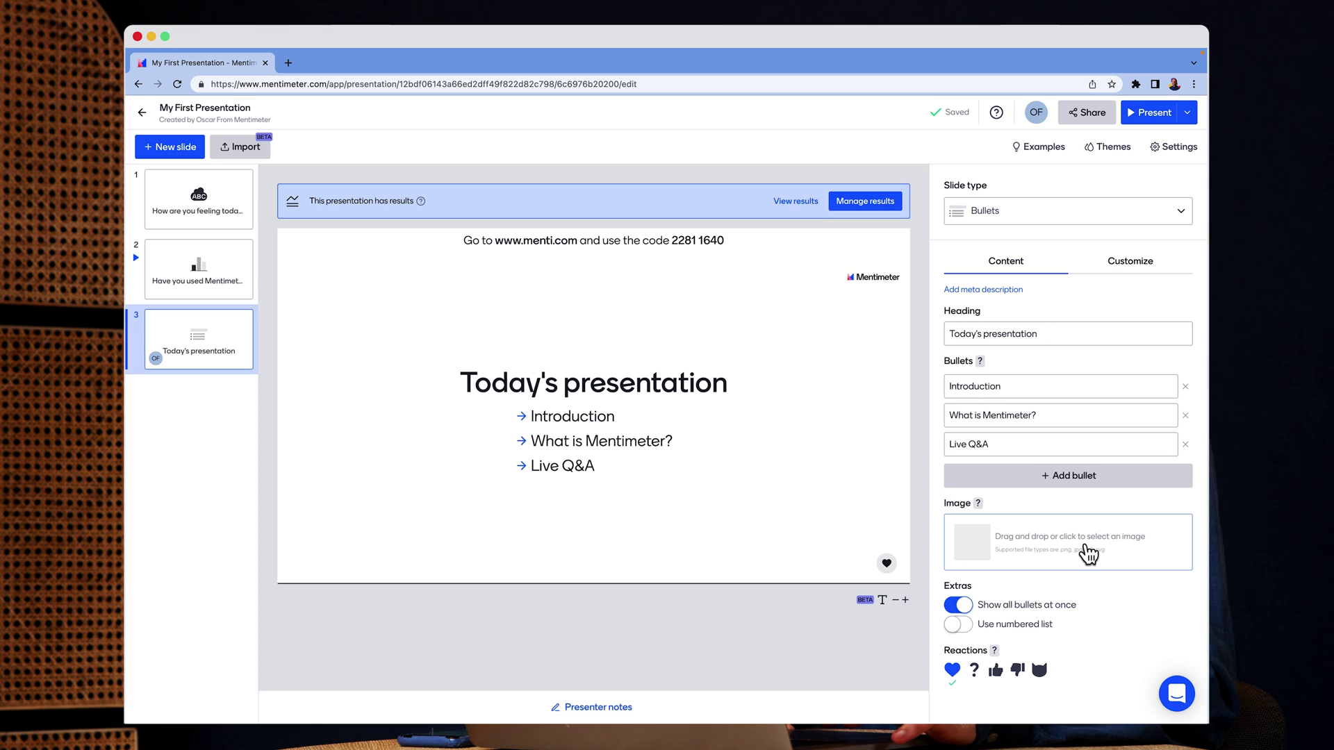
Upload the blue-circle mountain PNG from the Desktop as the slide image and save the crop
{"action": "left_click", "coordinate": [1088, 554]}
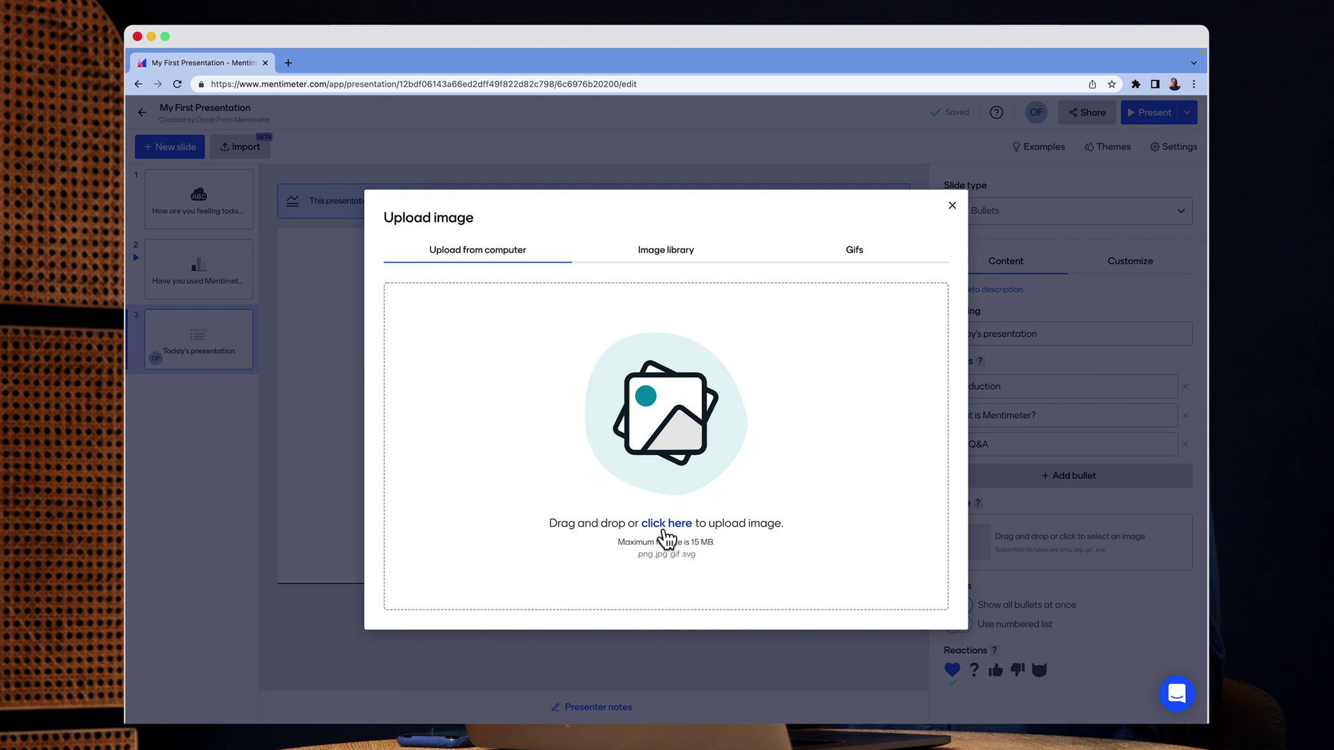
{"action": "left_click", "coordinate": [666, 525]}
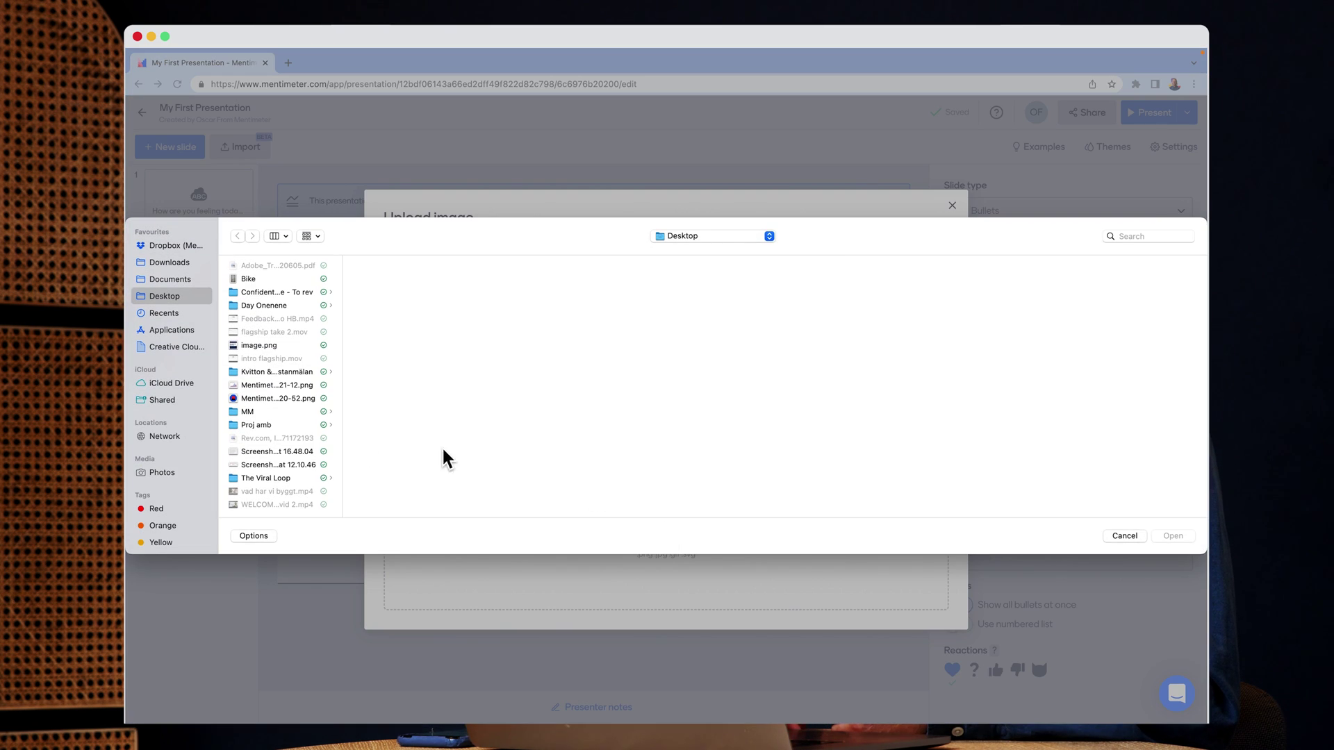
{"action": "double_click", "coordinate": [281, 402]}
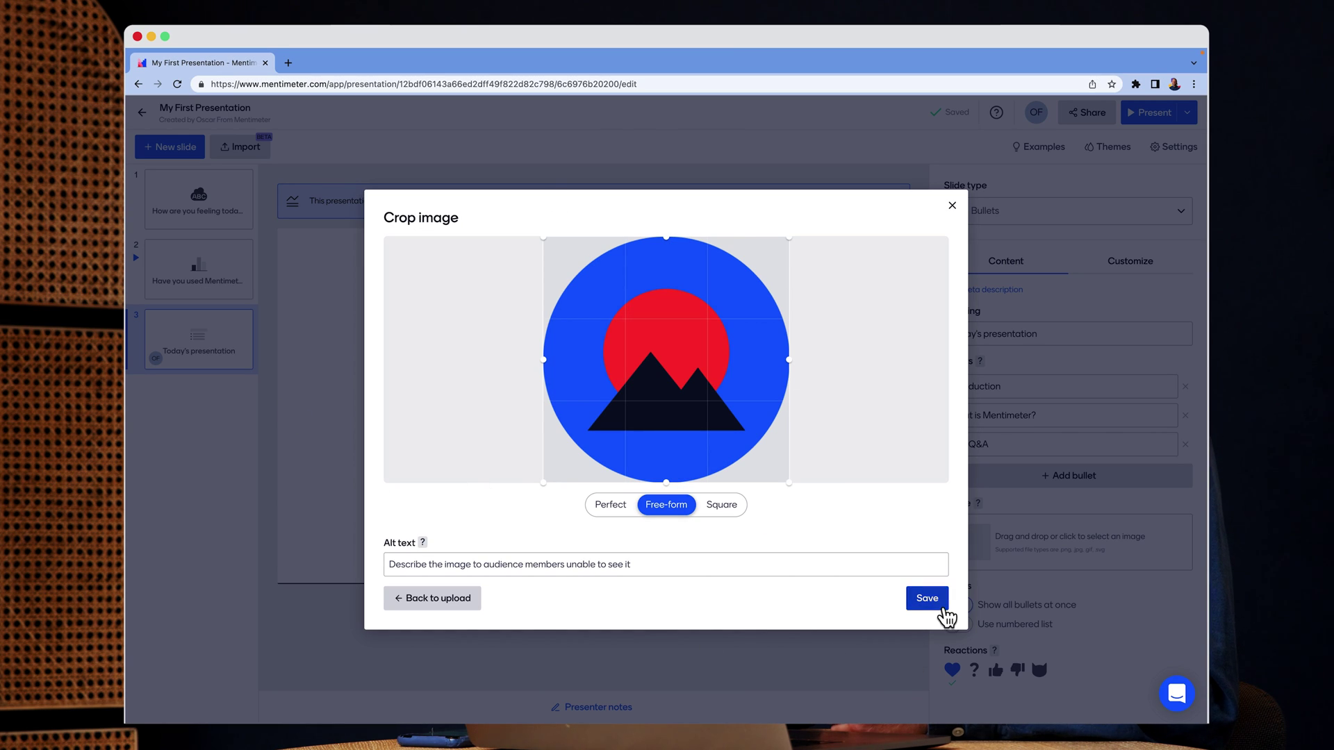
{"action": "left_click", "coordinate": [928, 599]}
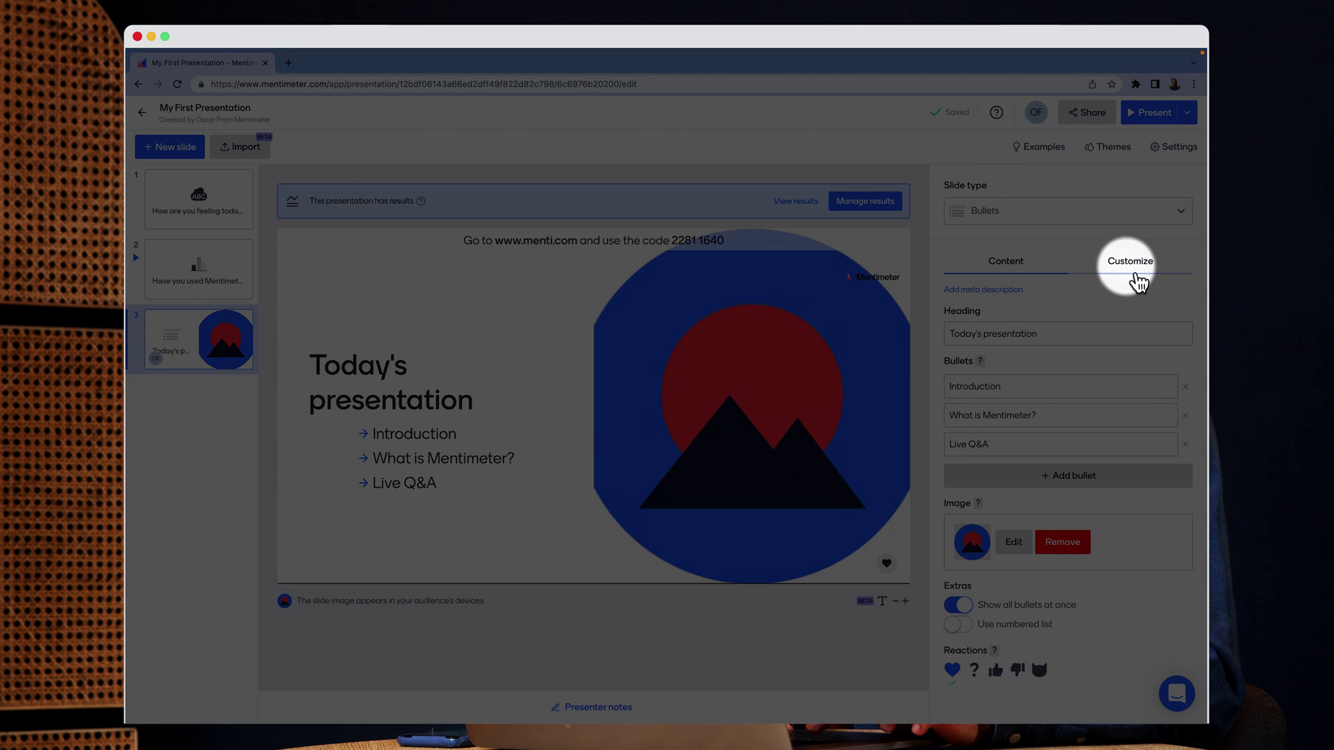
Choose the image-left layout and turn off 'Show all bullets at once'
{"action": "left_click", "coordinate": [1135, 276]}
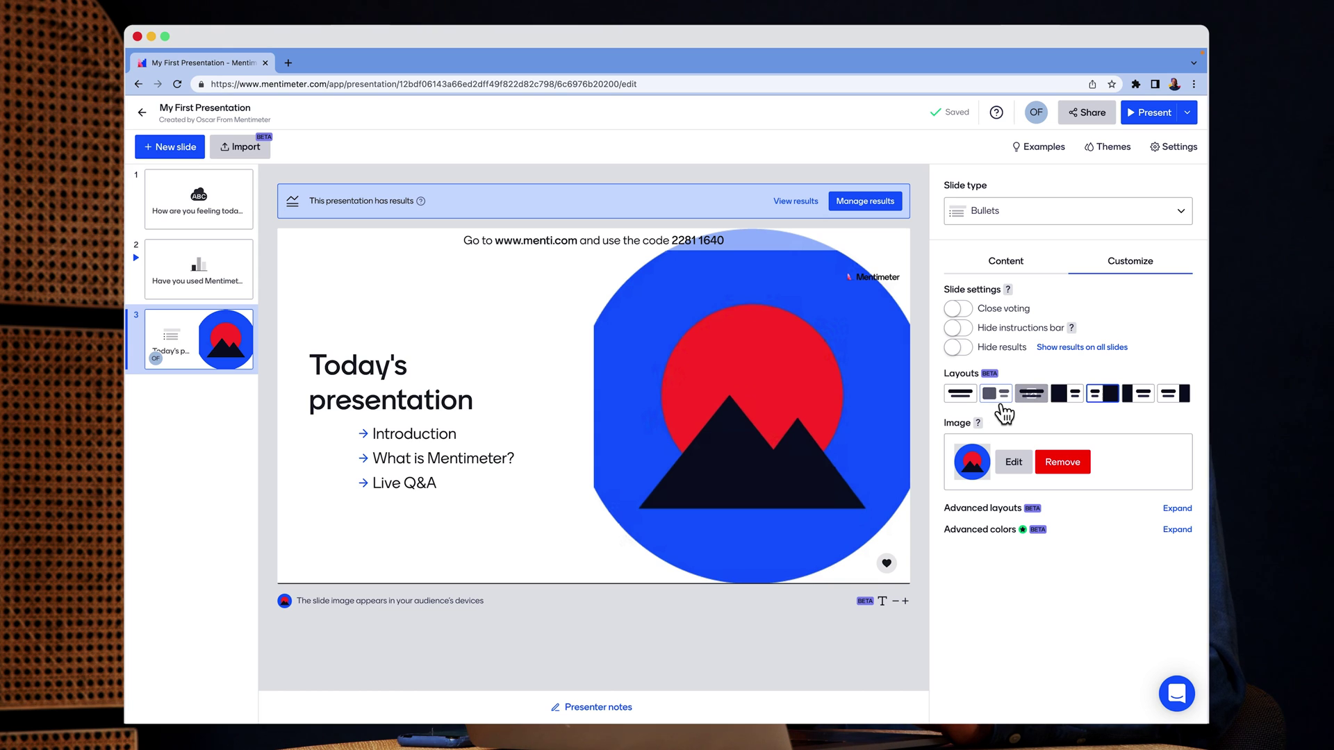
{"action": "left_click", "coordinate": [1001, 404]}
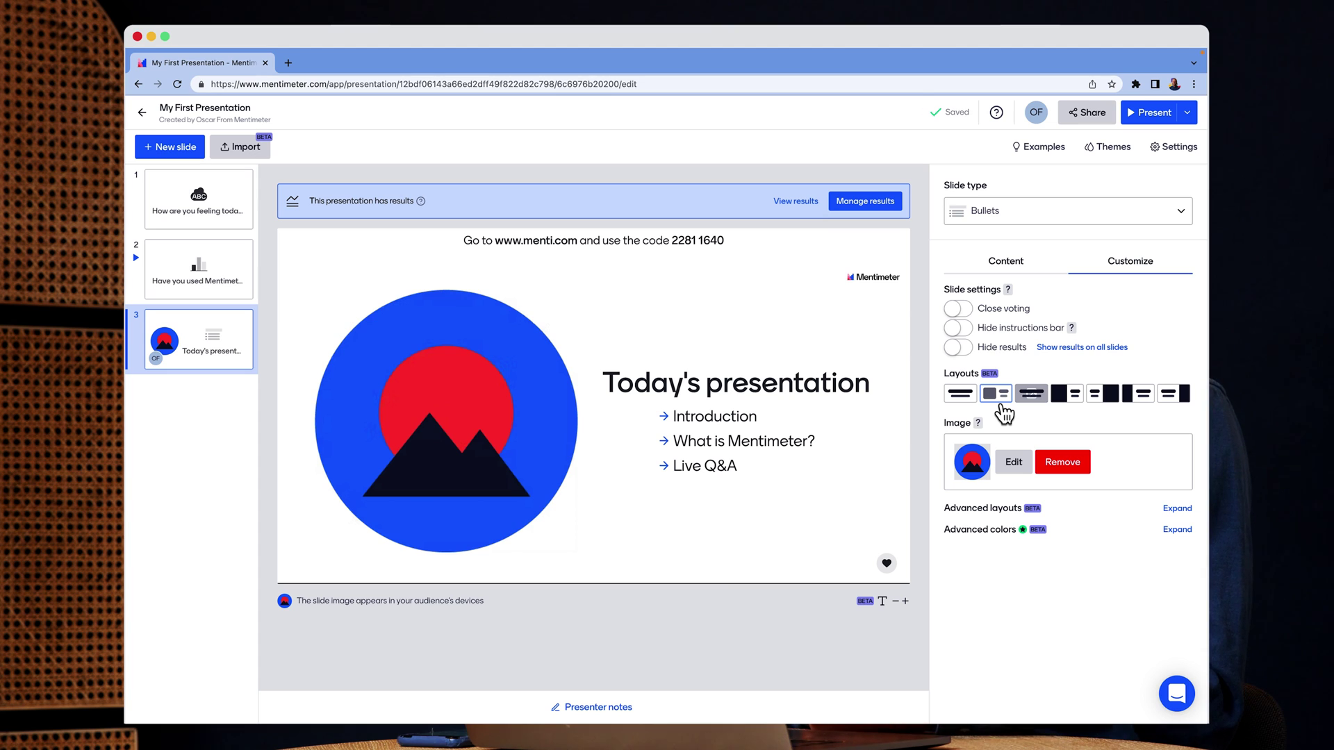
{"action": "left_click", "coordinate": [1030, 266]}
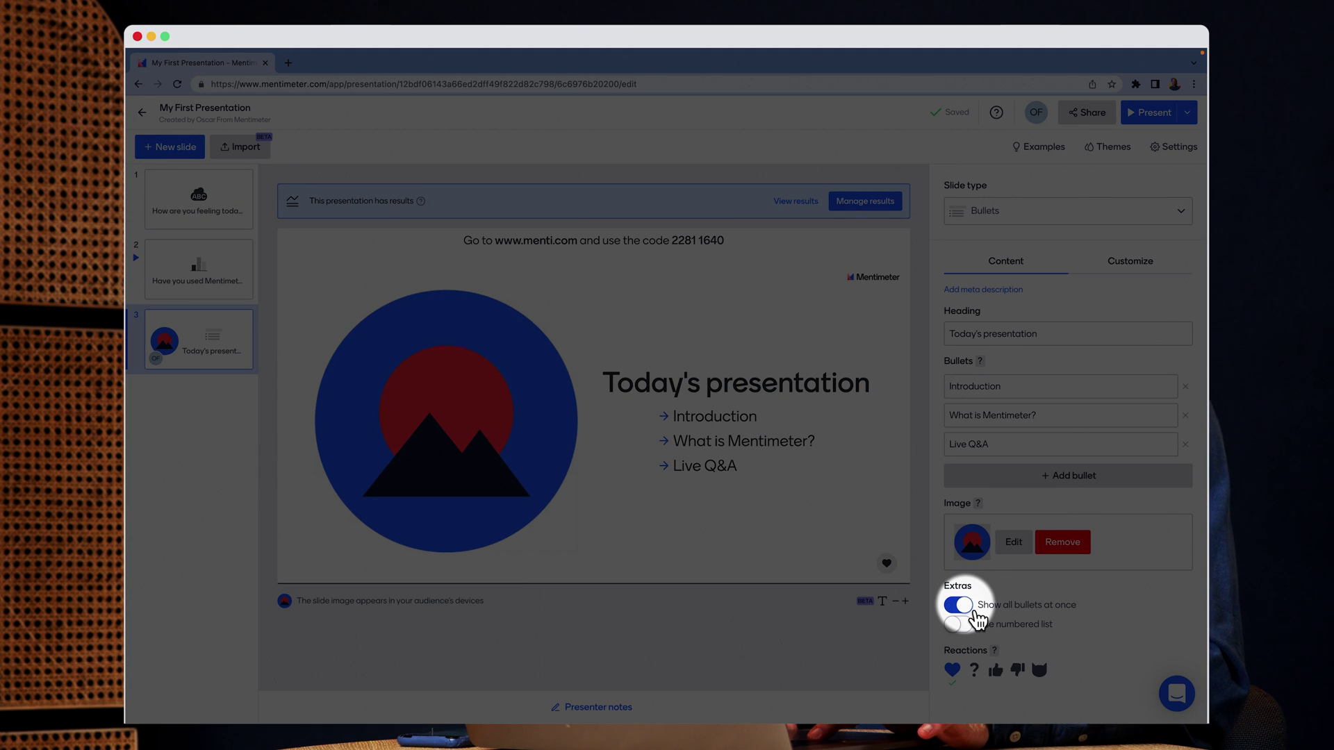
{"action": "left_click", "coordinate": [976, 610]}
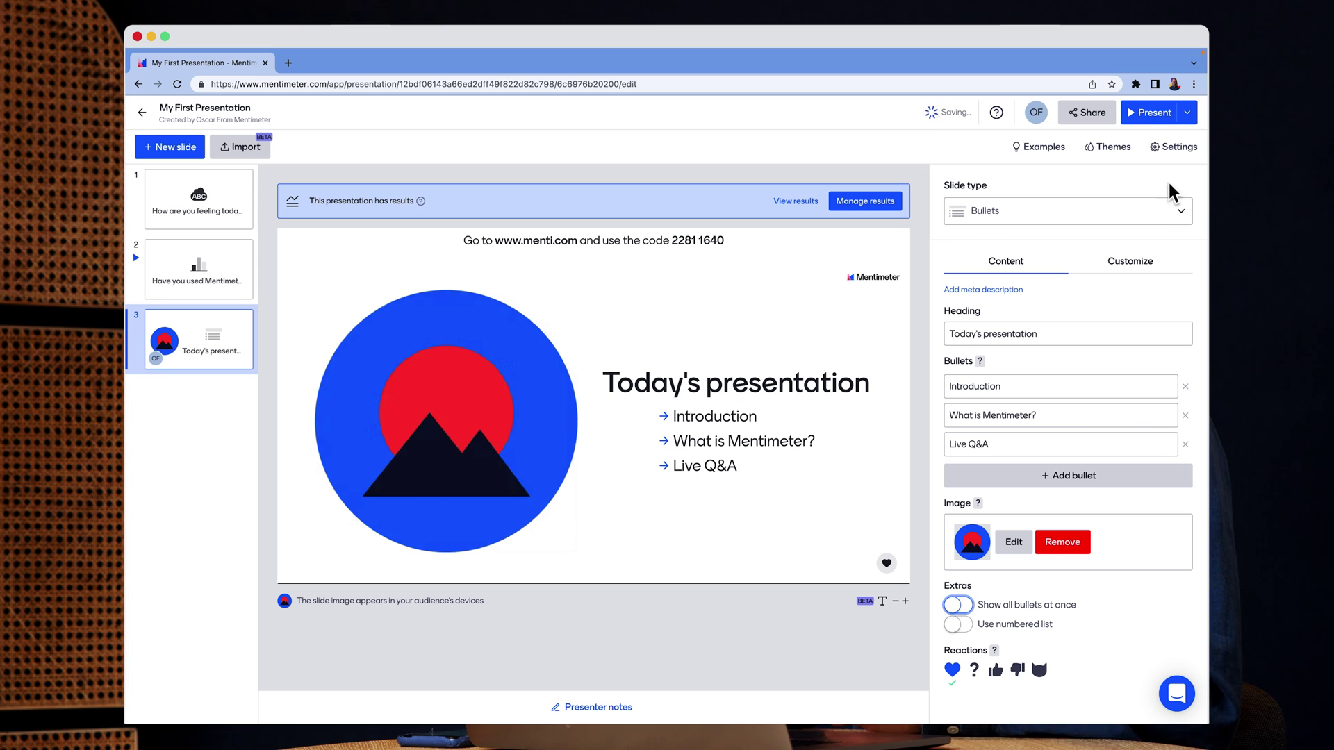
Present the Today's presentation slide, revealing the Introduction and What is Mentimeter? bullets
{"action": "left_click", "coordinate": [1152, 117]}
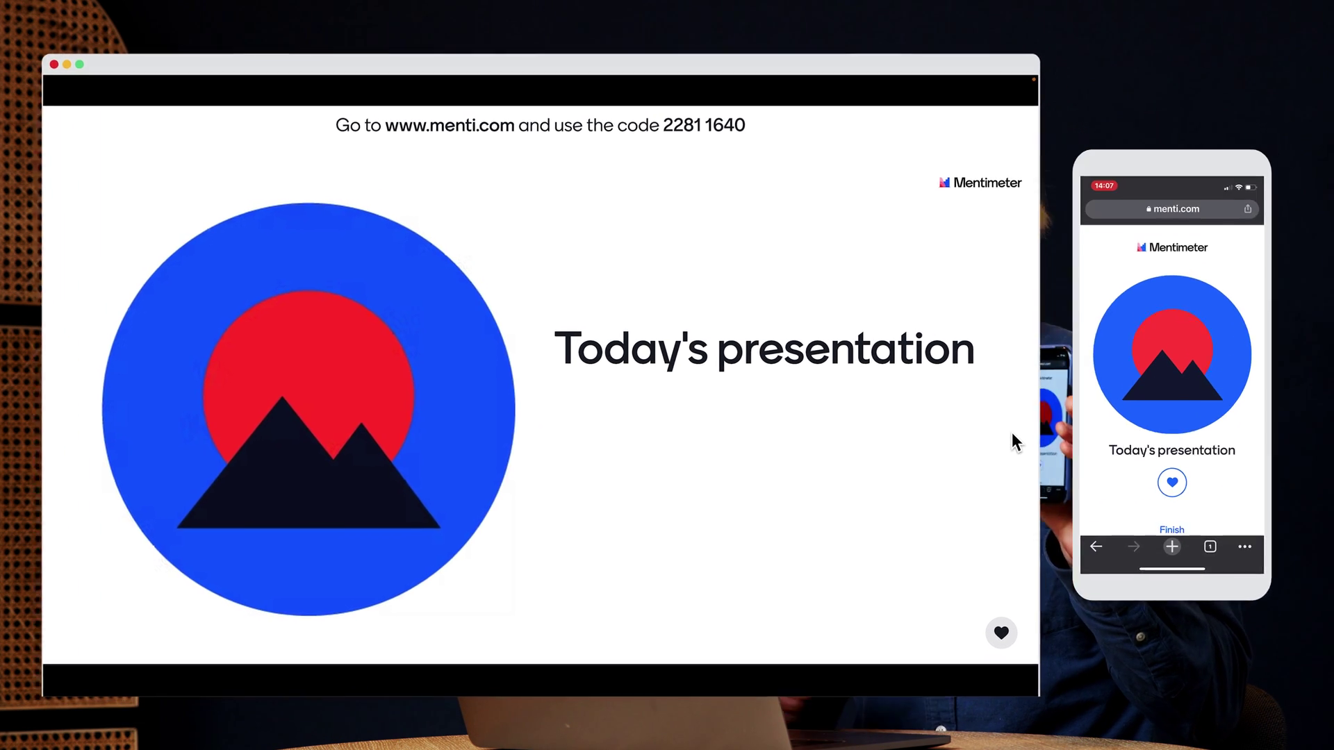
{"action": "key", "text": "Right"}
{"action": "key", "text": "Right"}
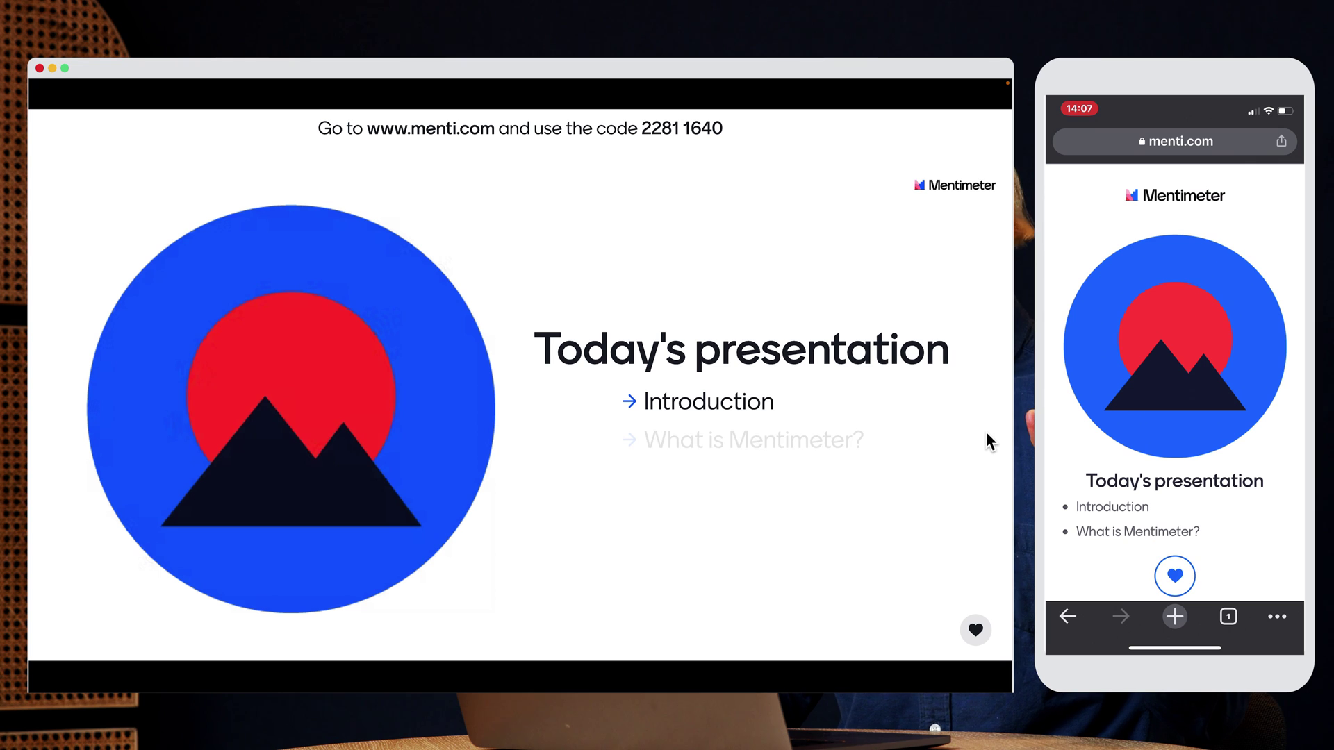
{"action": "key", "text": "Right"}
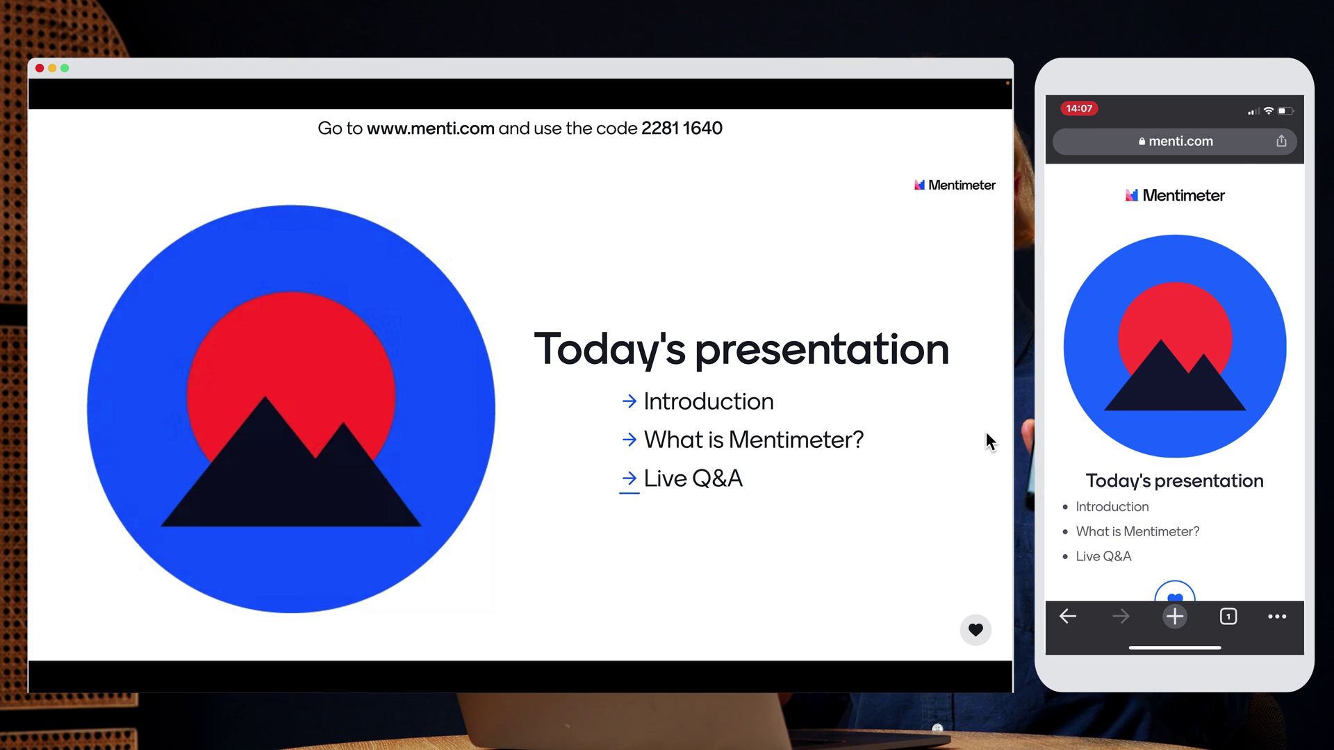